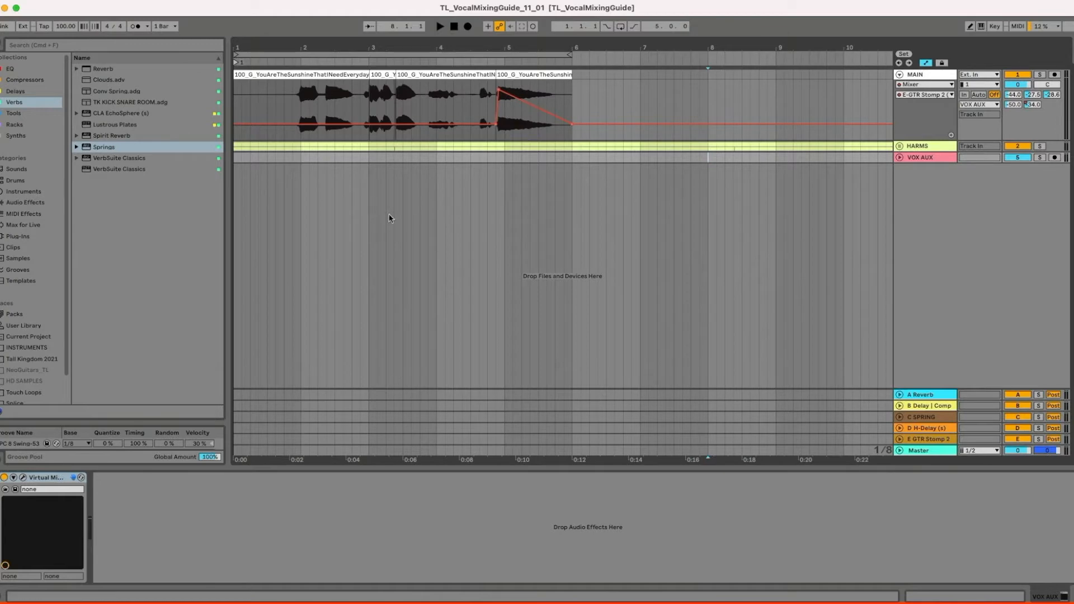
Step: Hide the automation lanes so the MAIN track's vocal waveforms show without envelopes
left_click_drag(380, 41, 377, 40)
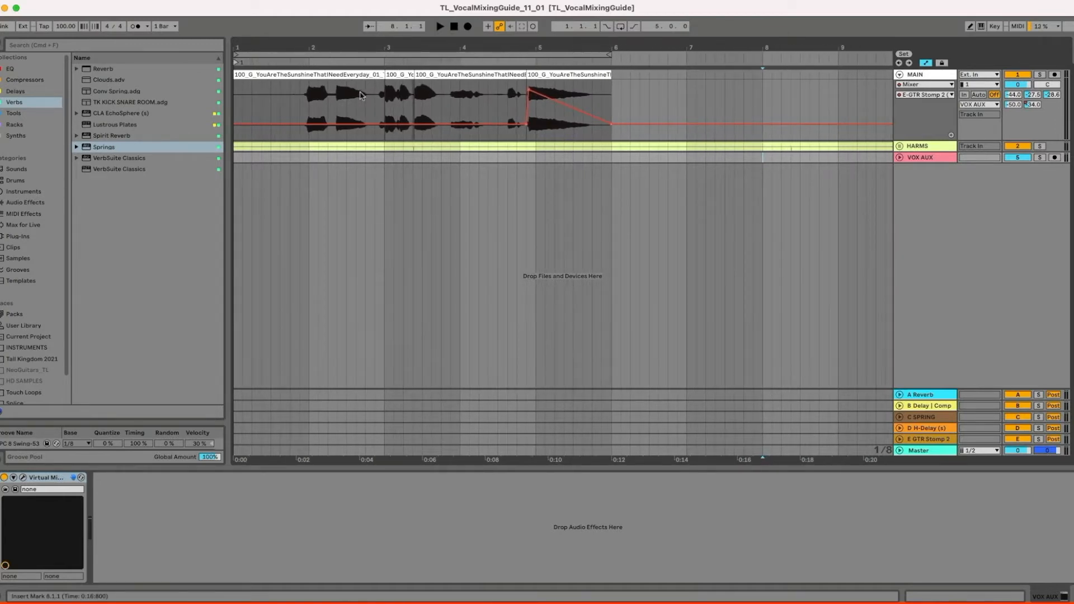
key("a")
left_click(284, 117)
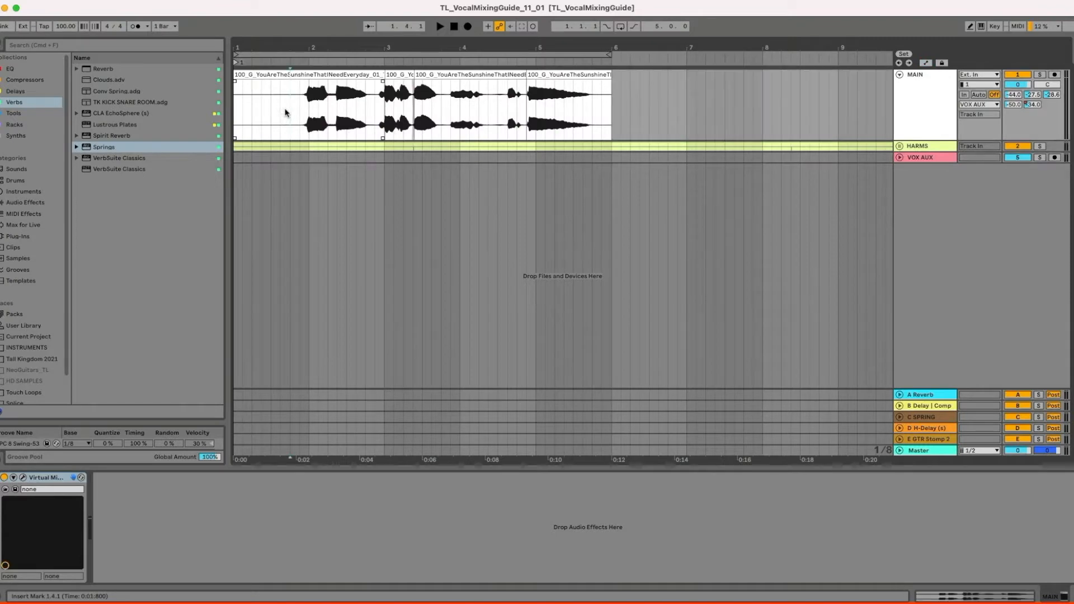
Step: Play the MAIN vocal from the first bar through its final phrase with all return effects active
left_click(283, 114)
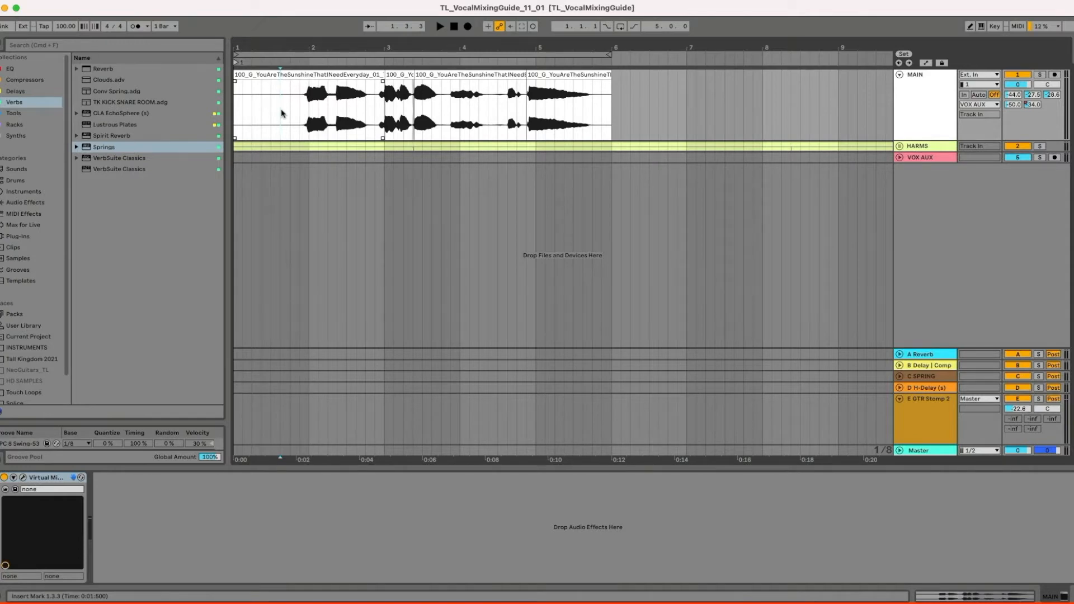
key("space")
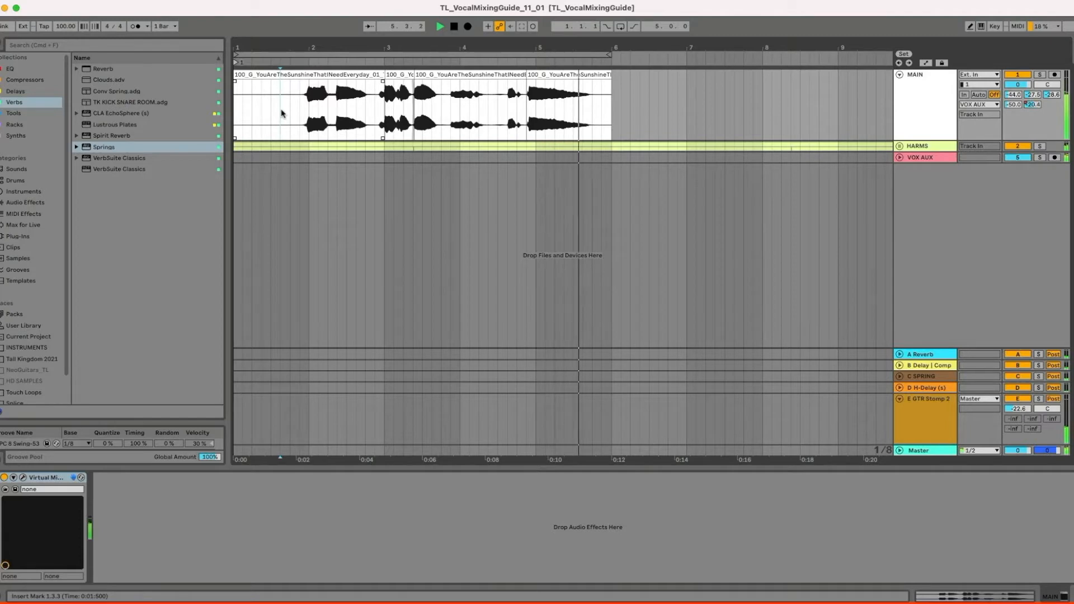
key("space")
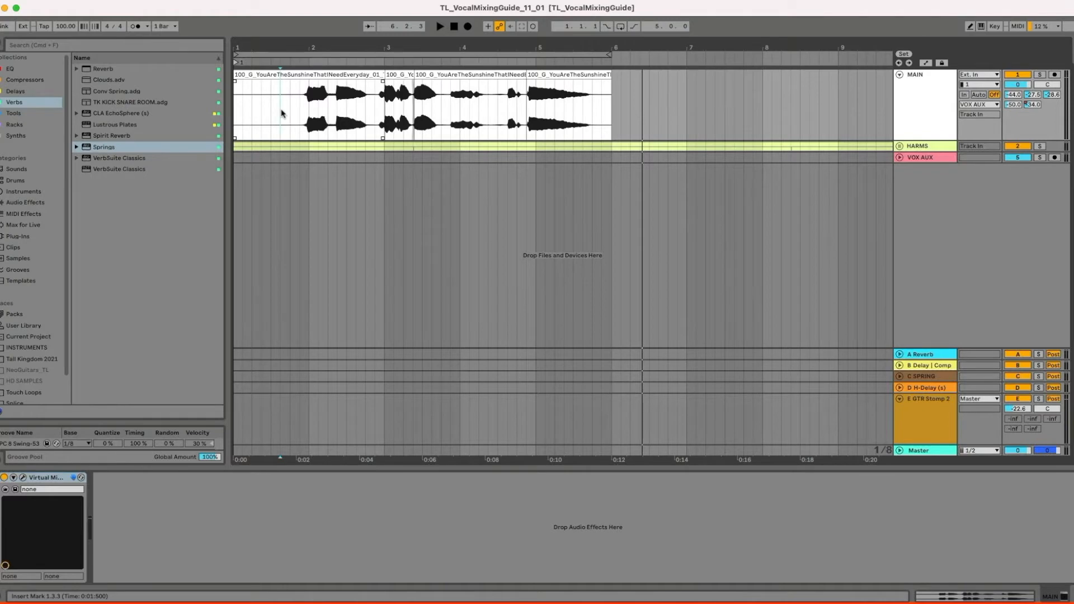
Step: Collapse the E GTR Stomp 2 return and review the devices on the Reverb, Delay | Comp, SPRING and H-Delay returns
left_click(920, 106)
left_click(899, 398)
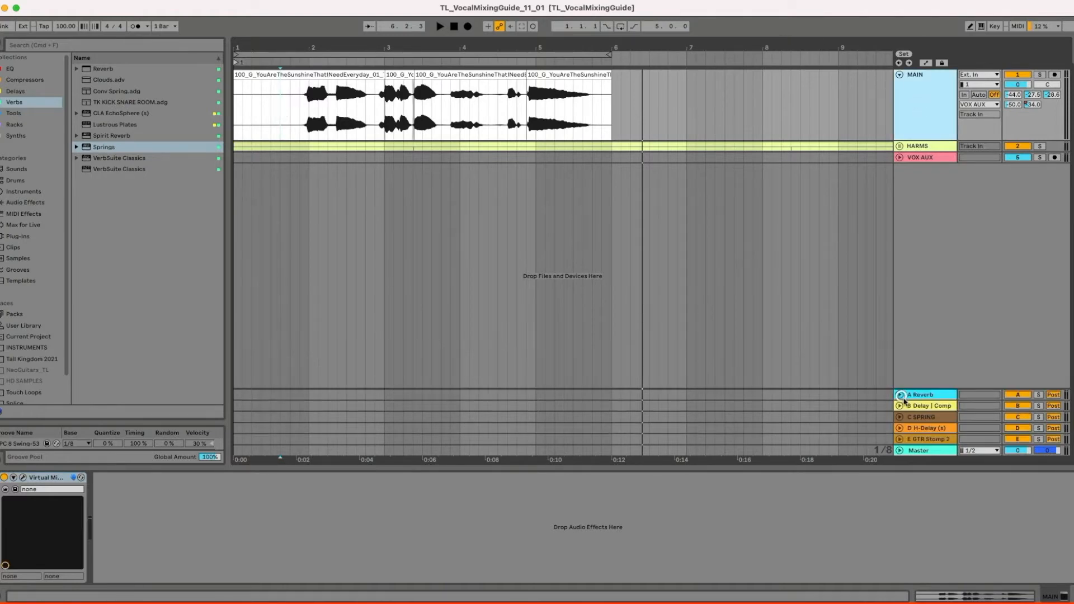
left_click(937, 394)
left_click(938, 406)
left_click(936, 418)
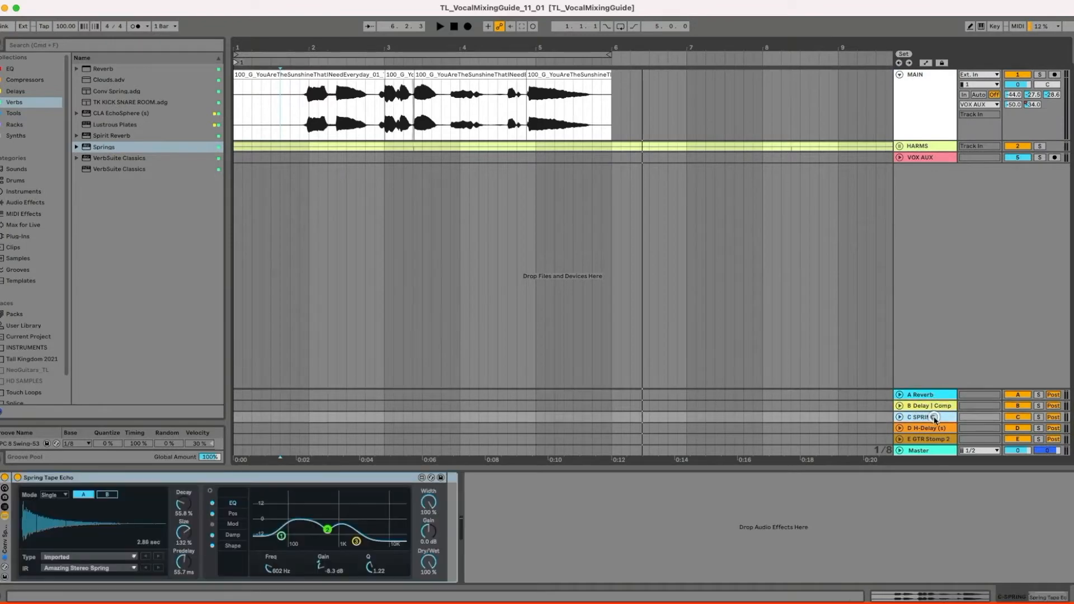
left_click(932, 427)
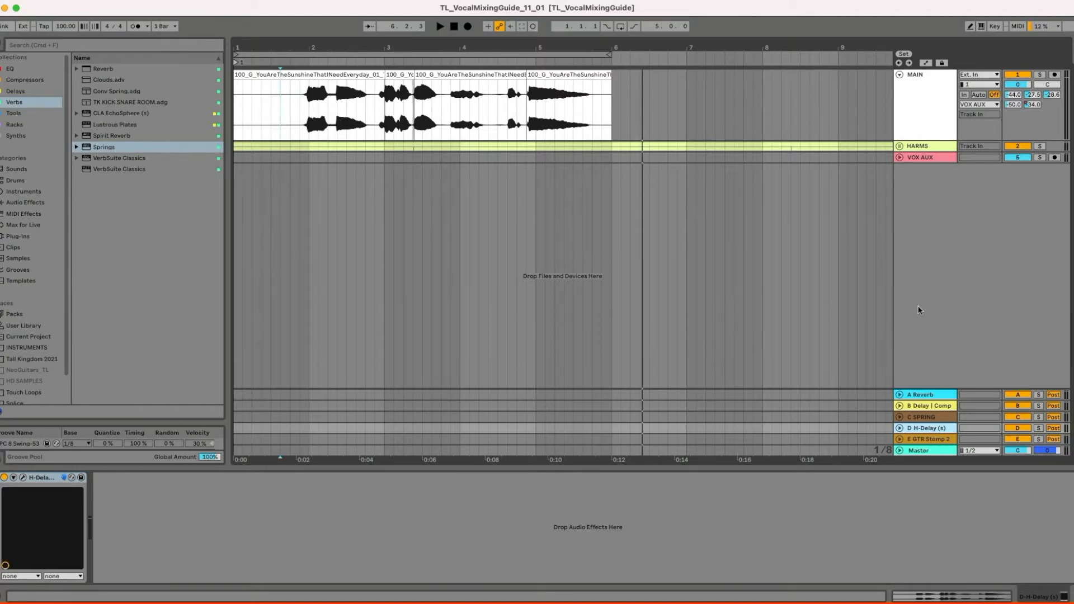
left_click(937, 394)
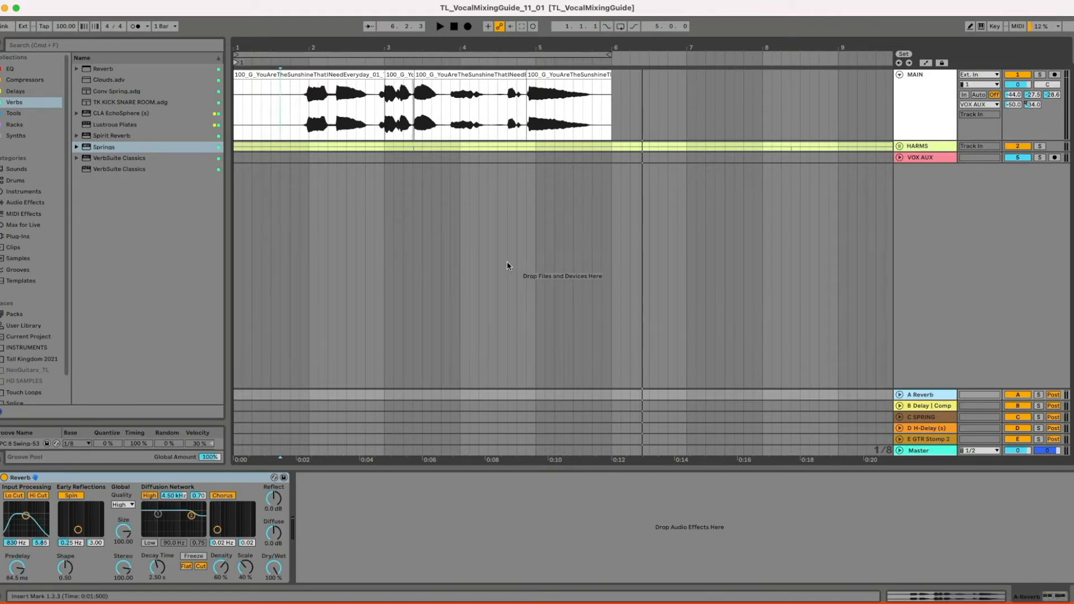
Step: Compare the MAIN track's device chain with the devices on the A Reverb and B Delay | Comp returns
left_click(911, 119)
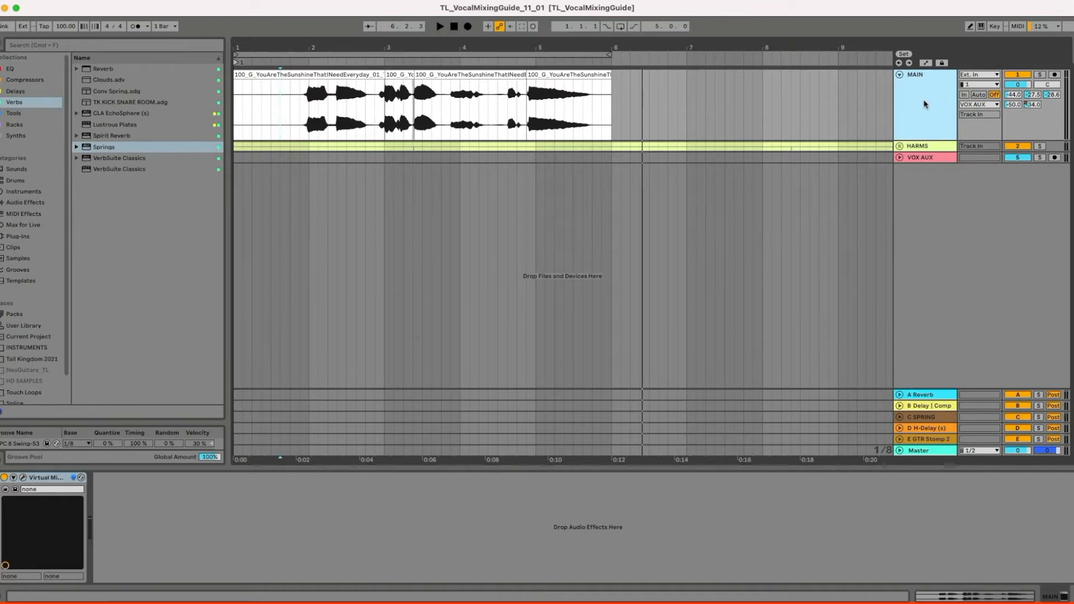
left_click(922, 395)
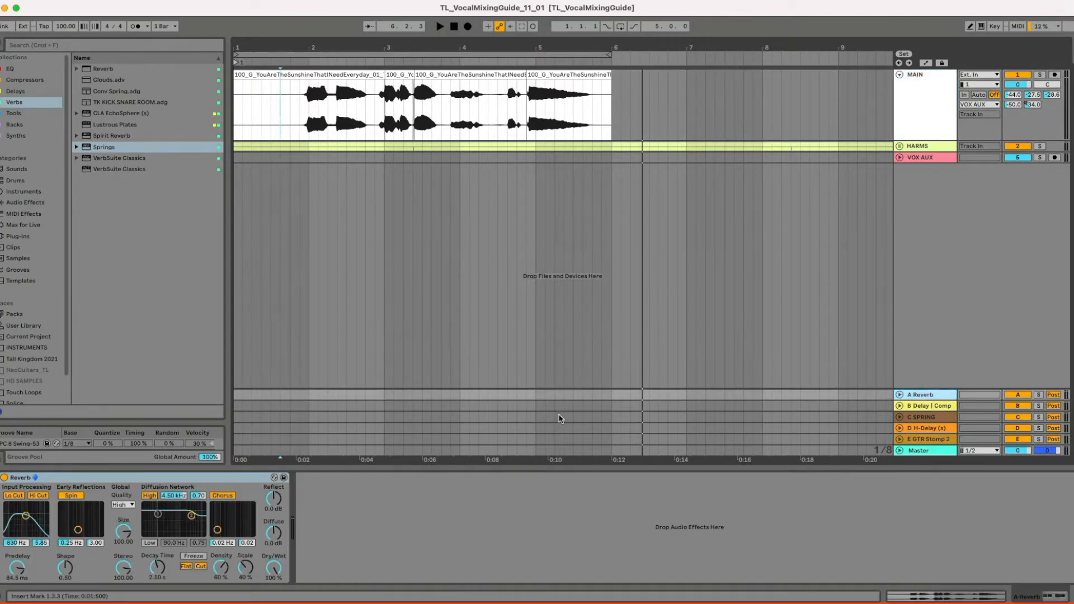
left_click(945, 406)
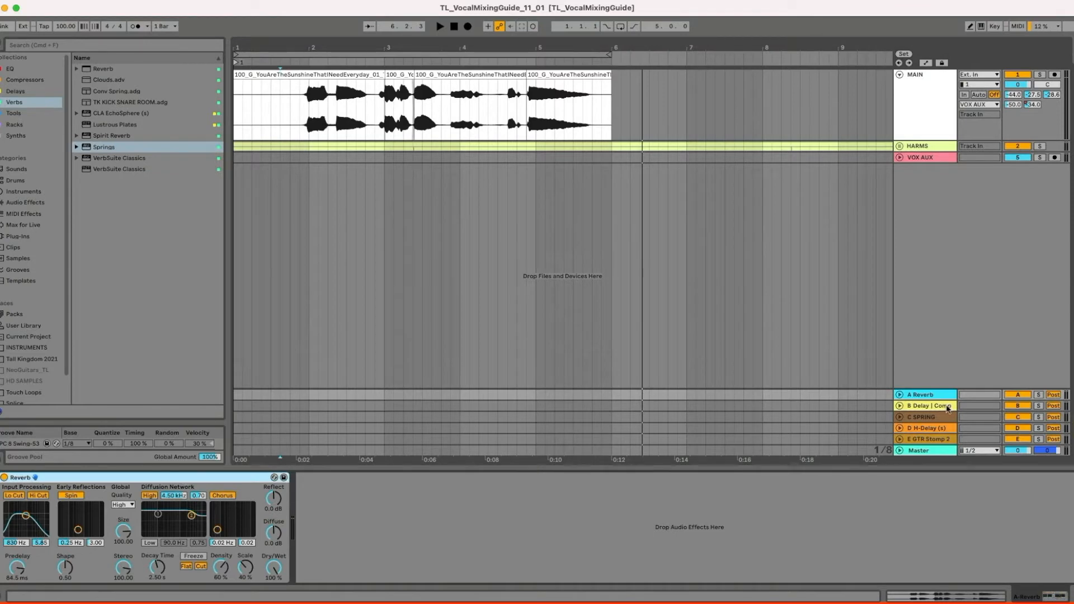
left_click(168, 478)
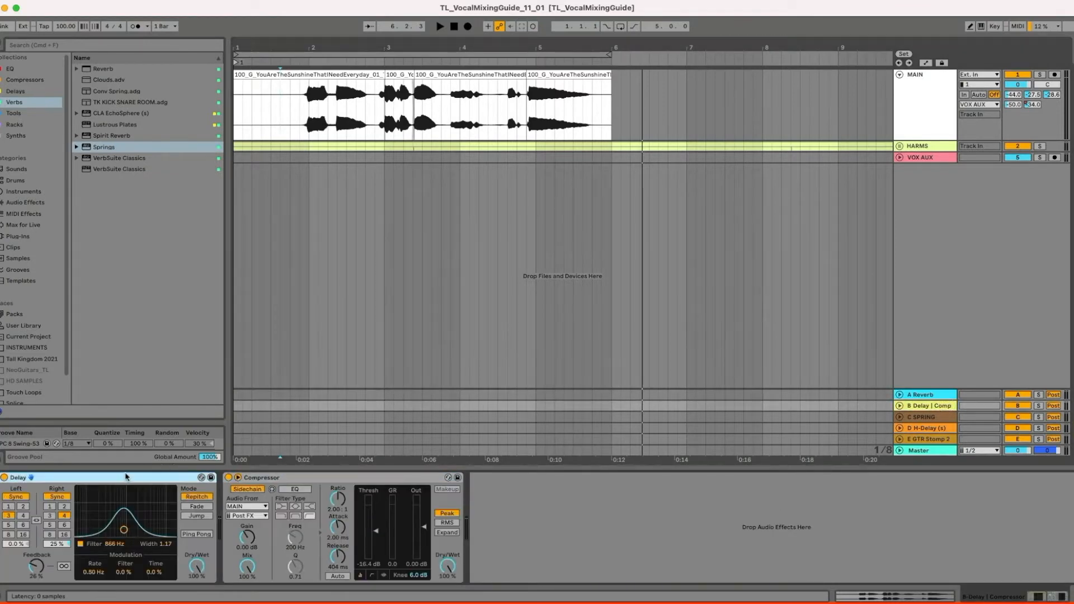
left_click(925, 394)
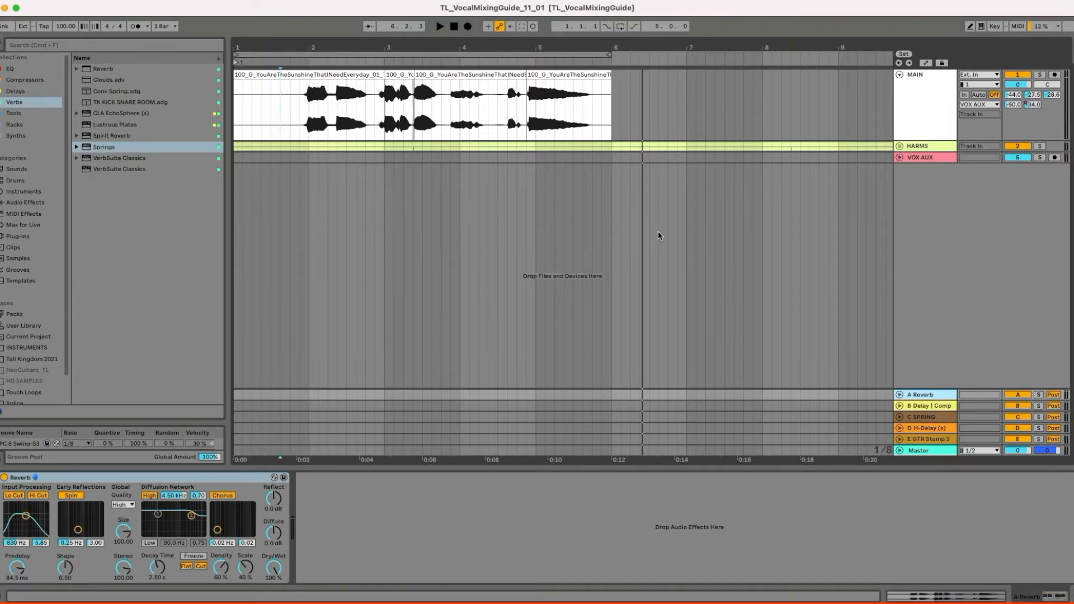
Step: Mute the HARMS track and set the loop to span all the vocal clips on MAIN
left_click(950, 104)
left_click(1026, 148)
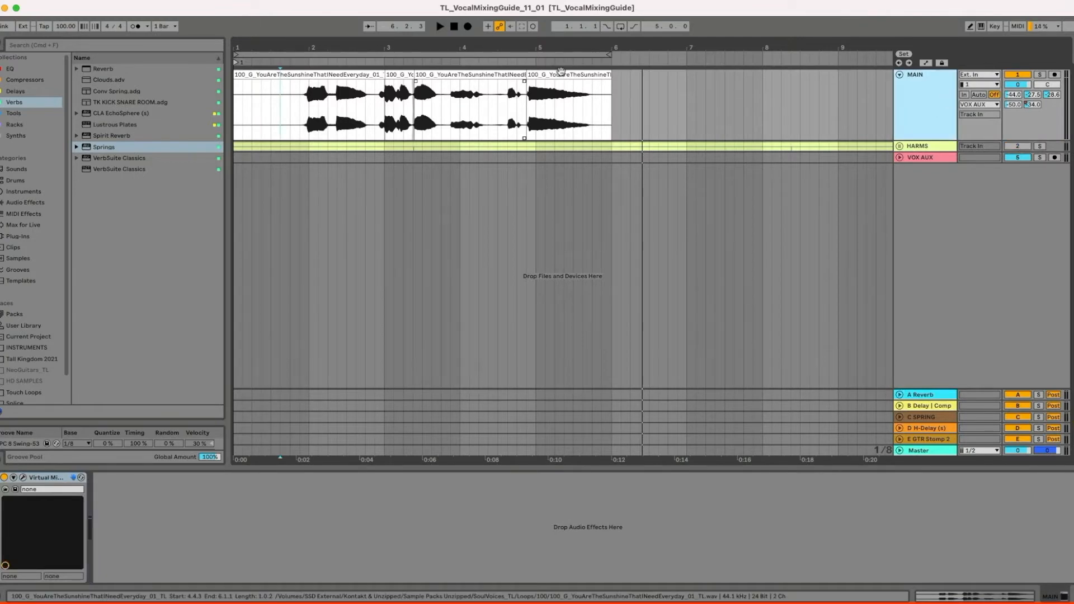
left_click(560, 72)
left_click(313, 74, "shift")
key("super+l")
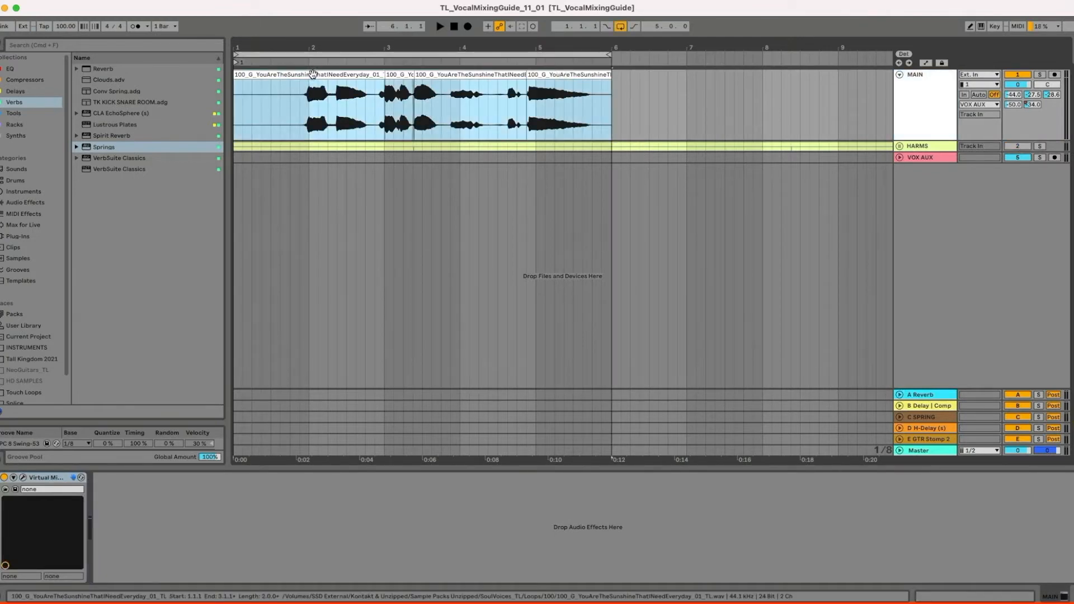
Step: Turn off returns B to E, expand the A Reverb return and audition the vocal with only the reverb
left_click_drag(1013, 408, 1019, 440)
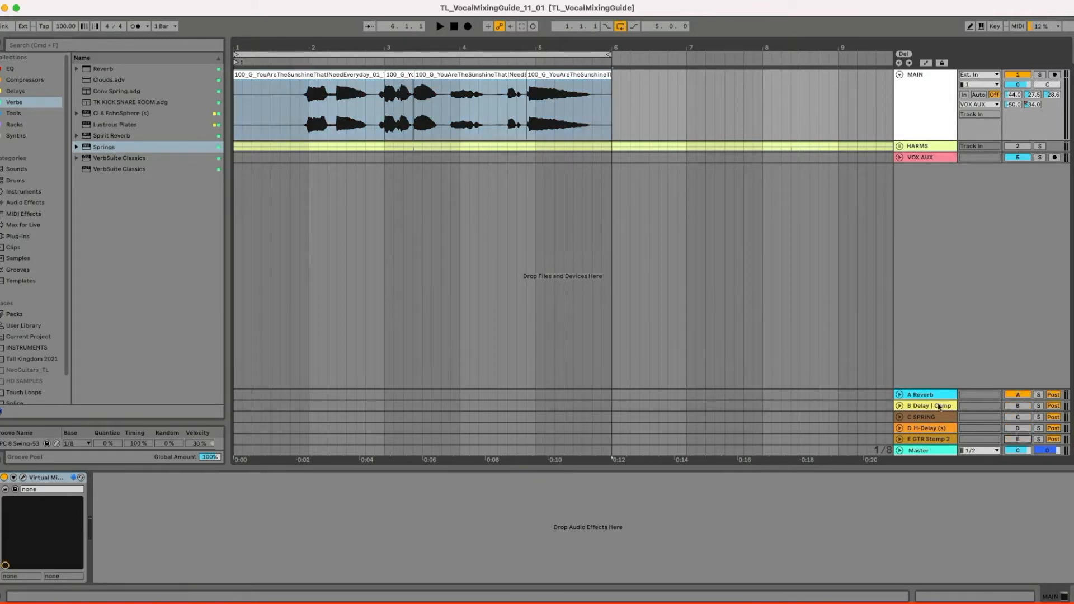
left_click(899, 394)
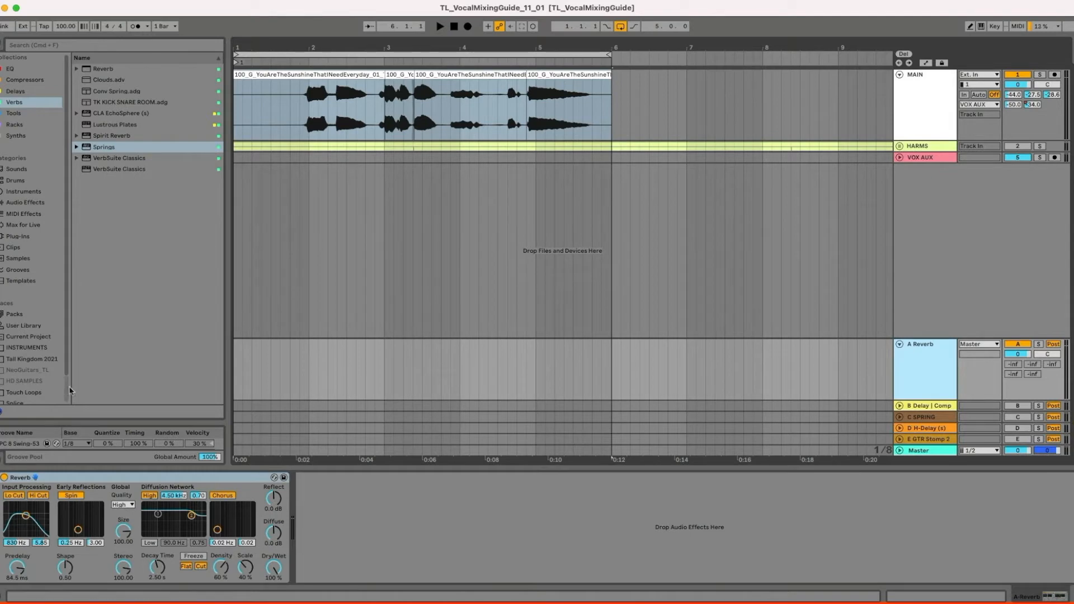
left_click(313, 372)
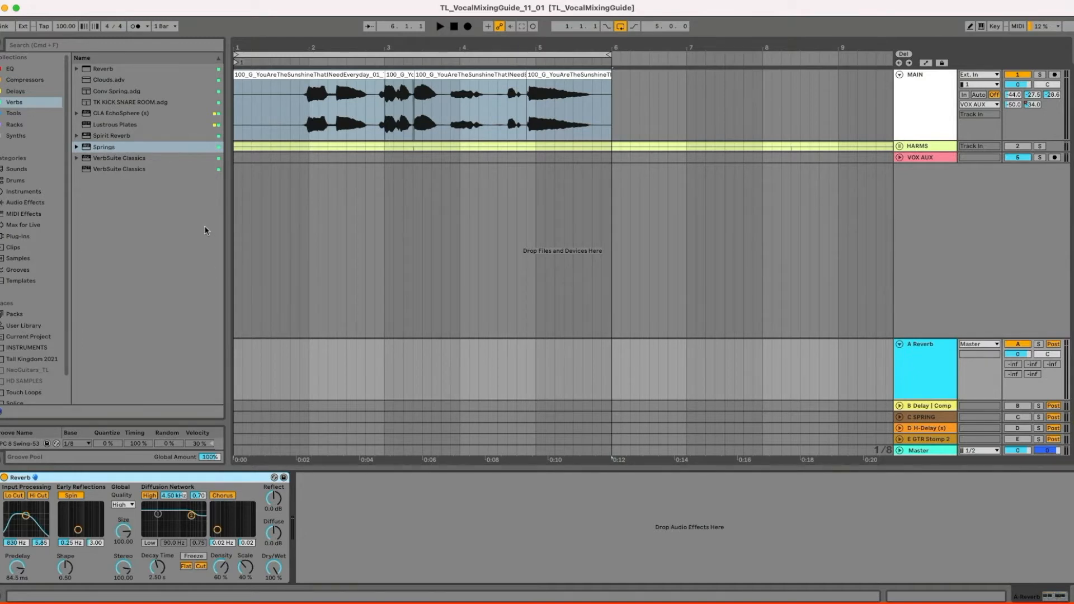
left_click(305, 98)
key("space")
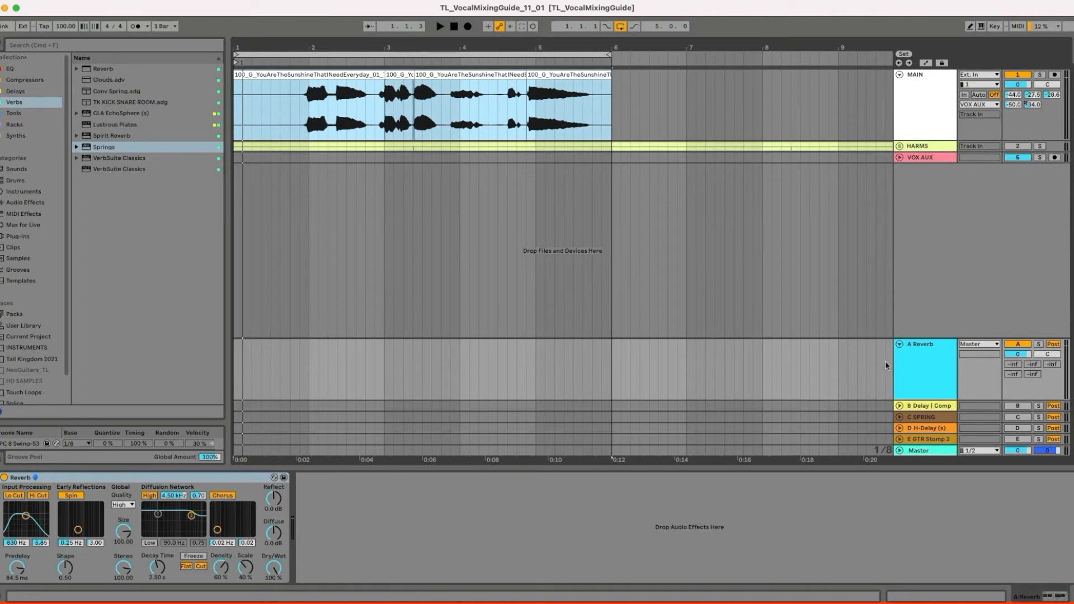
Step: Turn on and expand the B Delay | Comp return, and inspect its Compressor and the MAIN track feeding the sidechain
left_click(1020, 405)
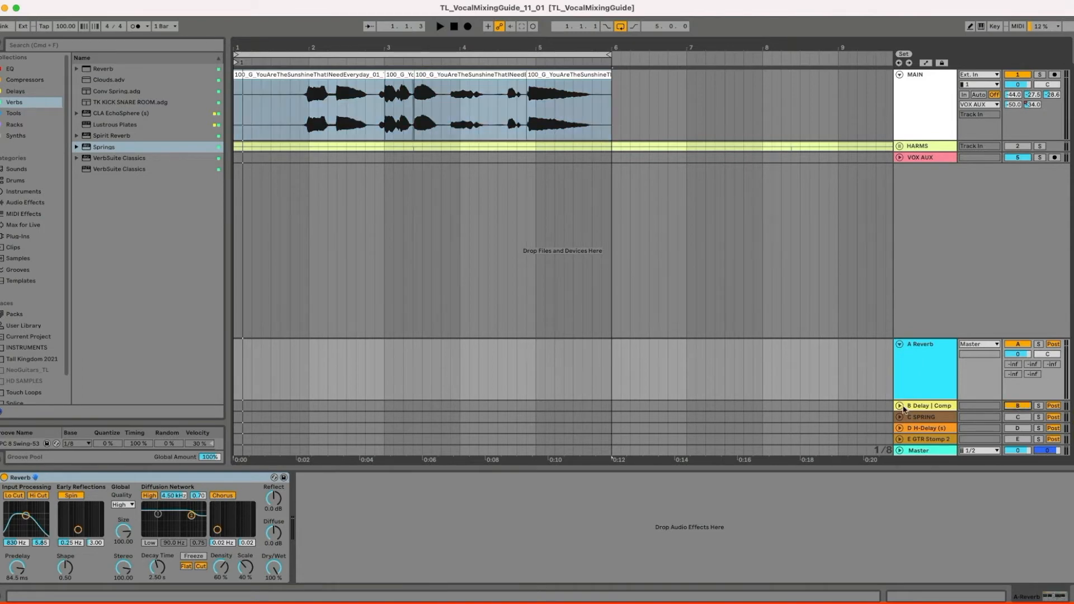
left_click(900, 405)
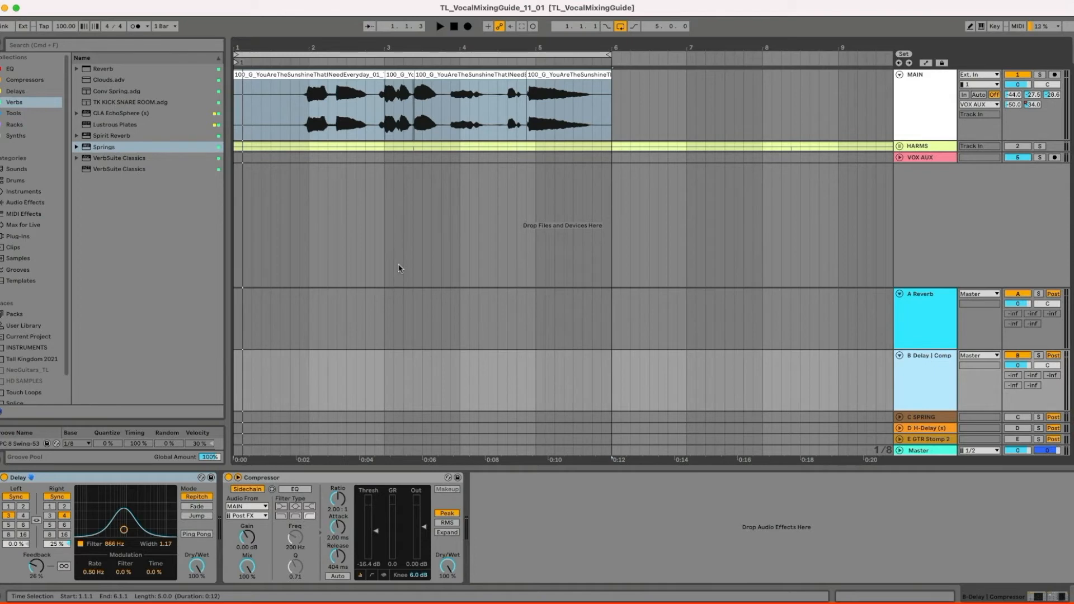
left_click(316, 484)
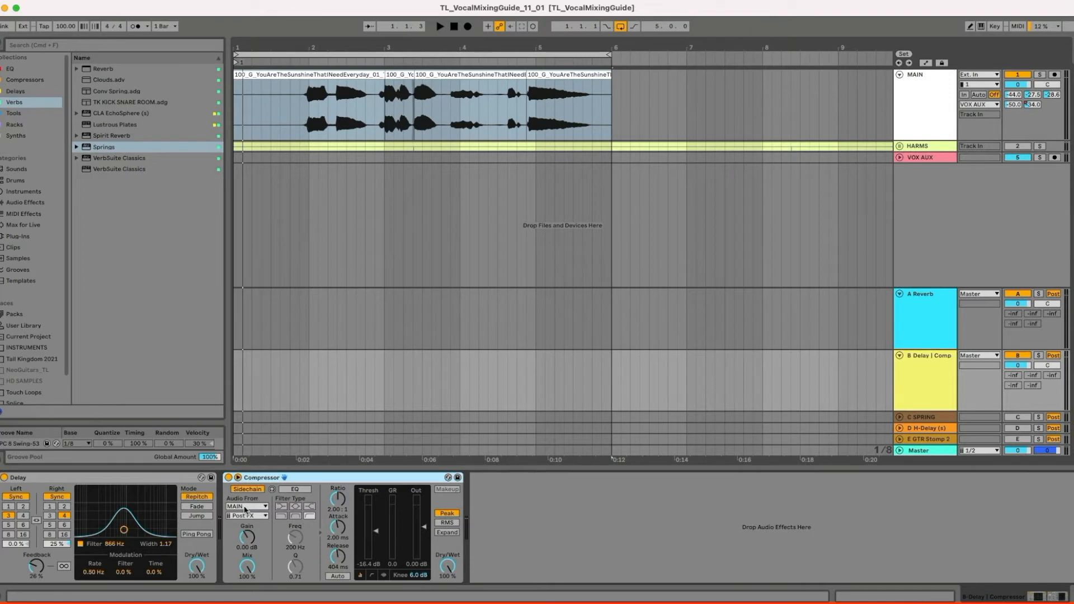
left_click(917, 100)
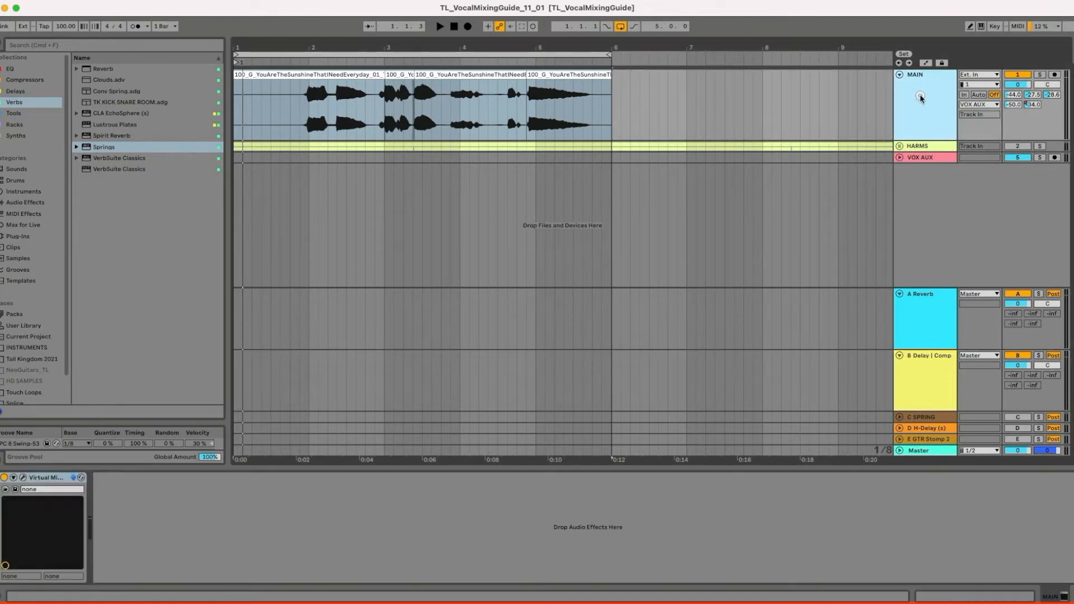
left_click(924, 383)
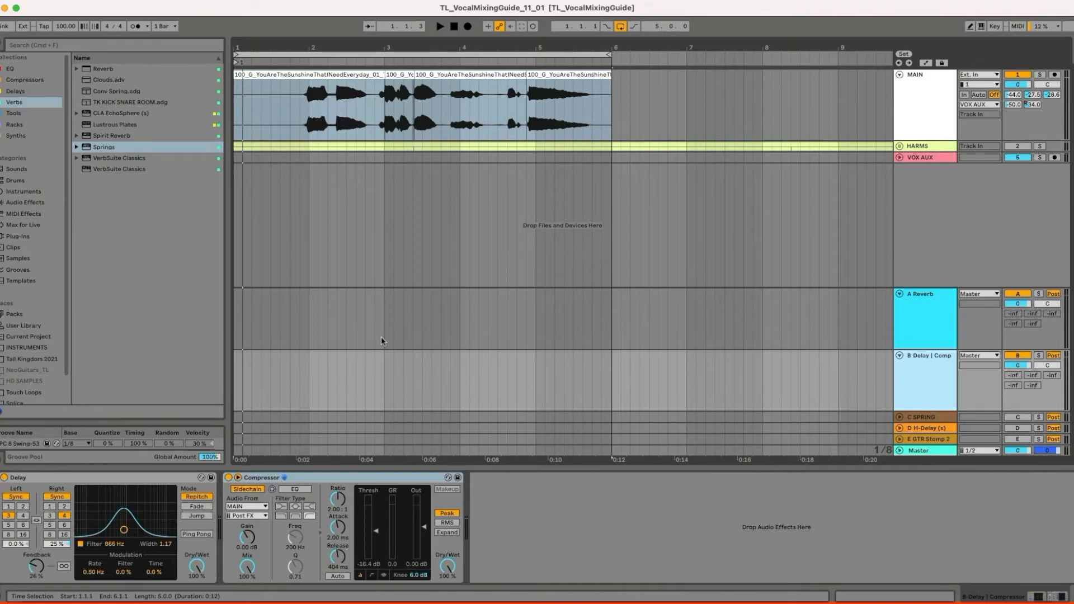
Step: Play the vocal from the end of bar 1 through the reverb and sidechained delay returns
left_click(299, 107)
key("space")
left_click(911, 364)
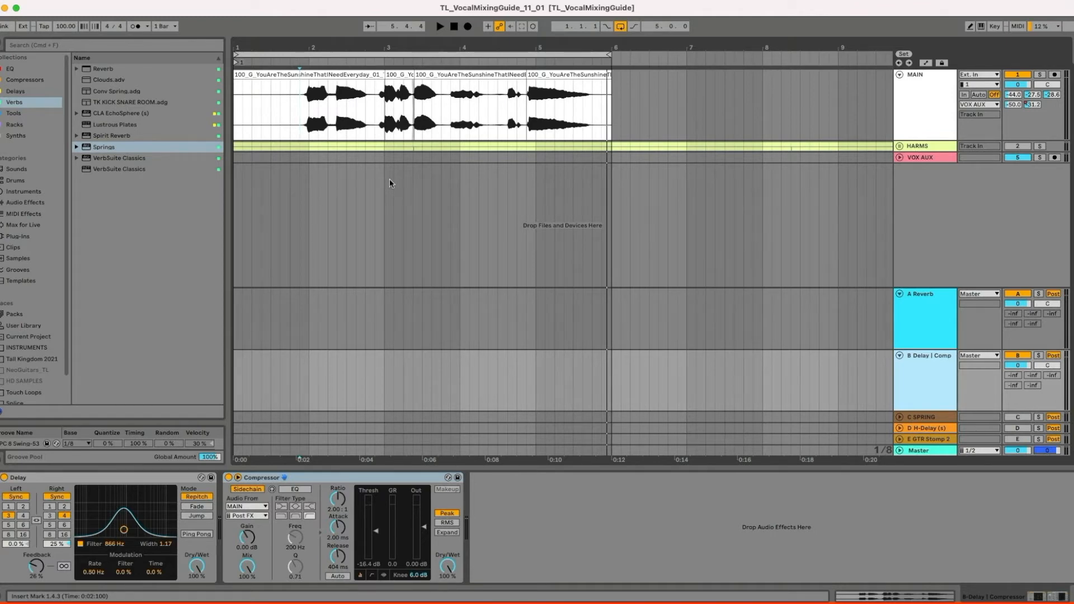
Step: Turn on and expand the C SPRING return, and play the vocal with reverb, delay and spring combined
left_click(898, 417)
left_click(1027, 377)
left_click(927, 393)
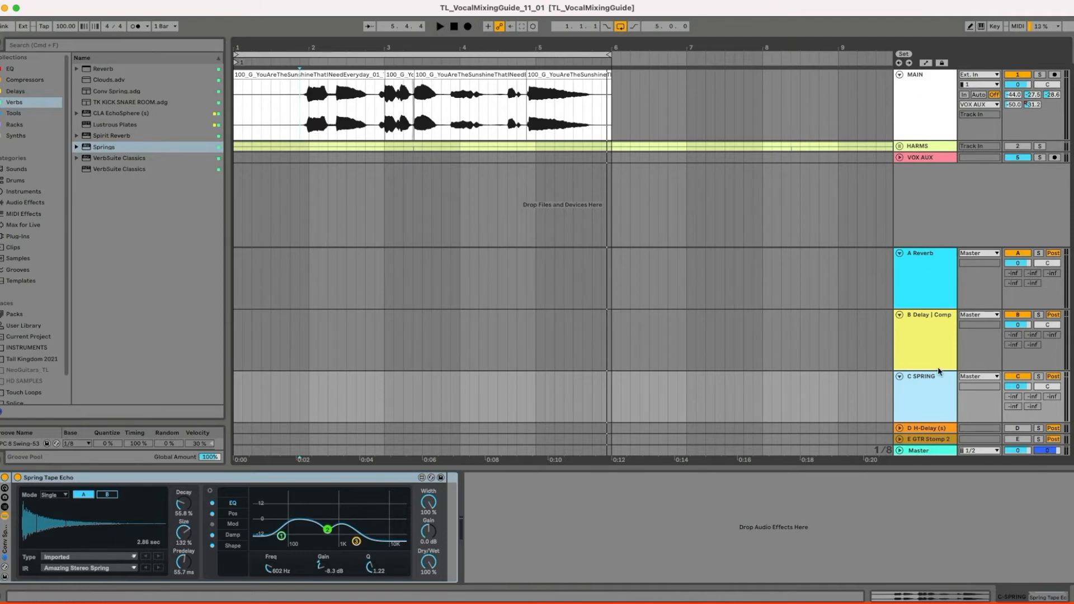
key("space")
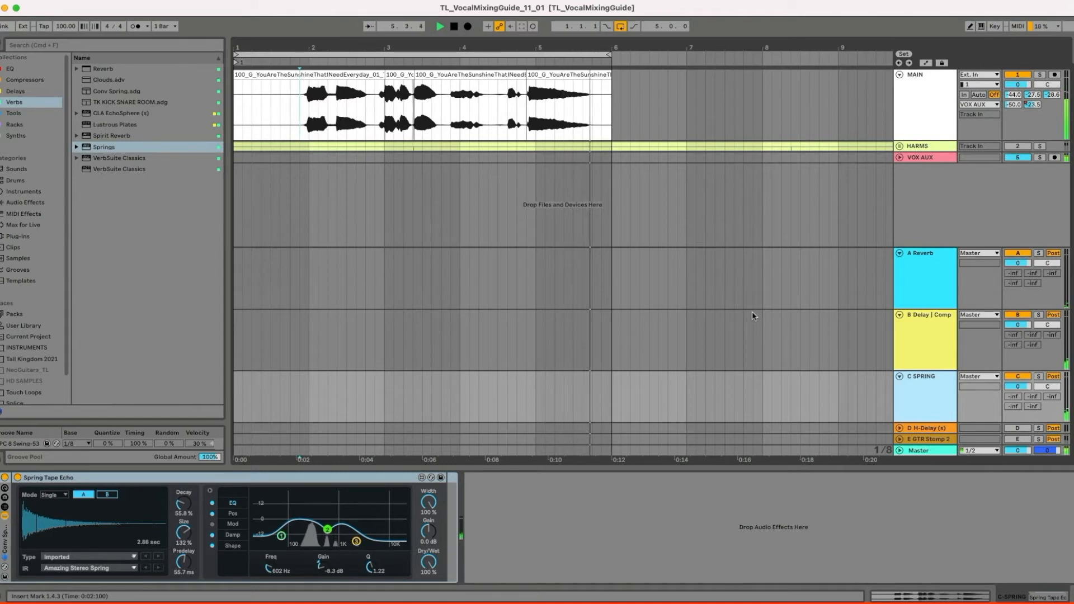
Step: Solo the C SPRING return to audition it alone on the vocal, unsolo it and select its Spring Tape Echo device
left_click(1038, 376)
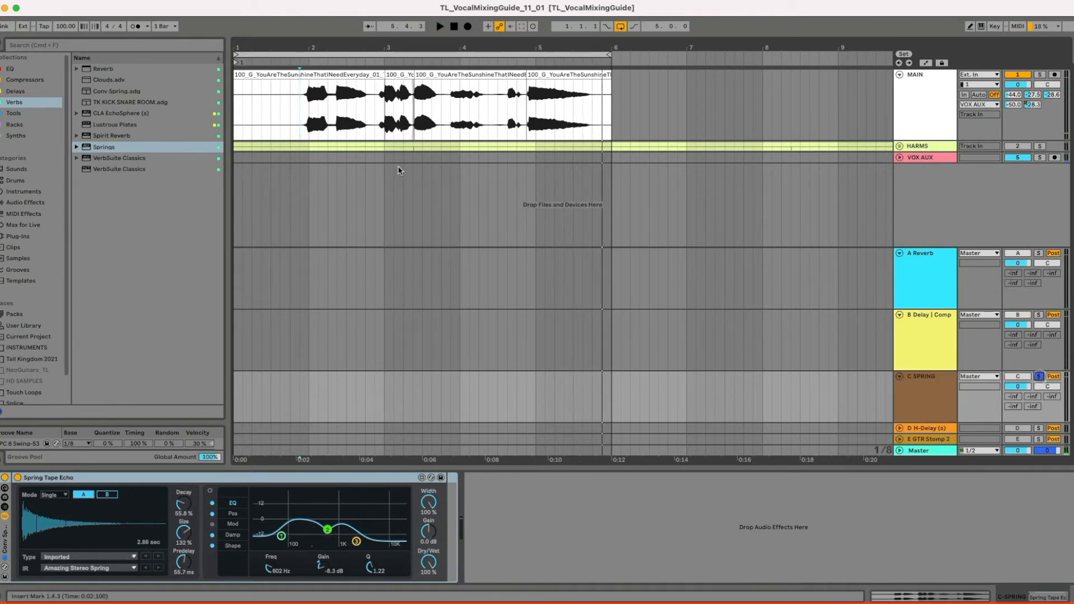
left_click(290, 106)
key("space")
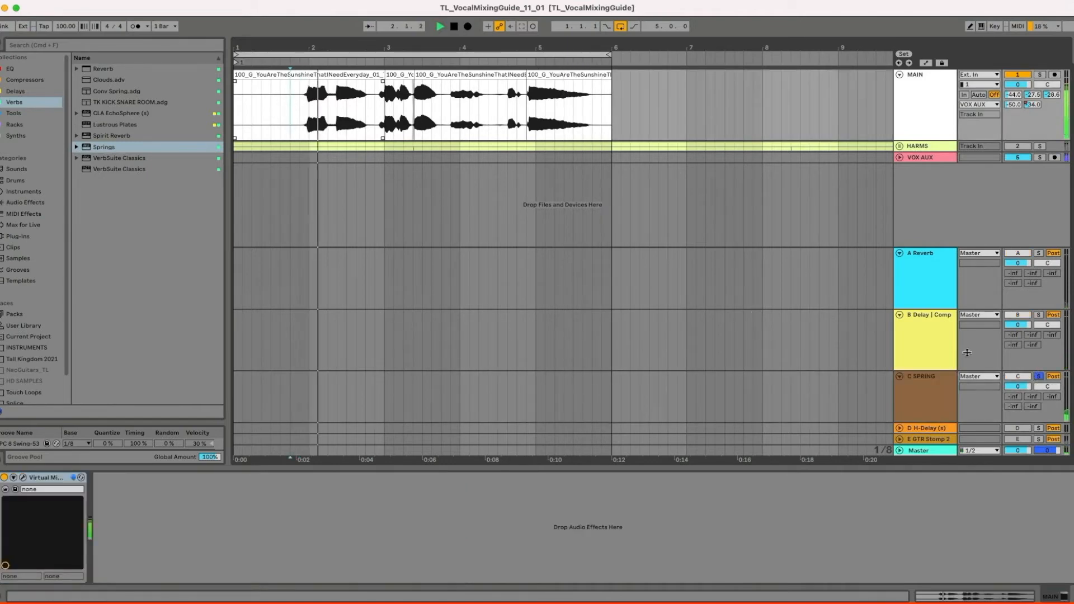
left_click(927, 392)
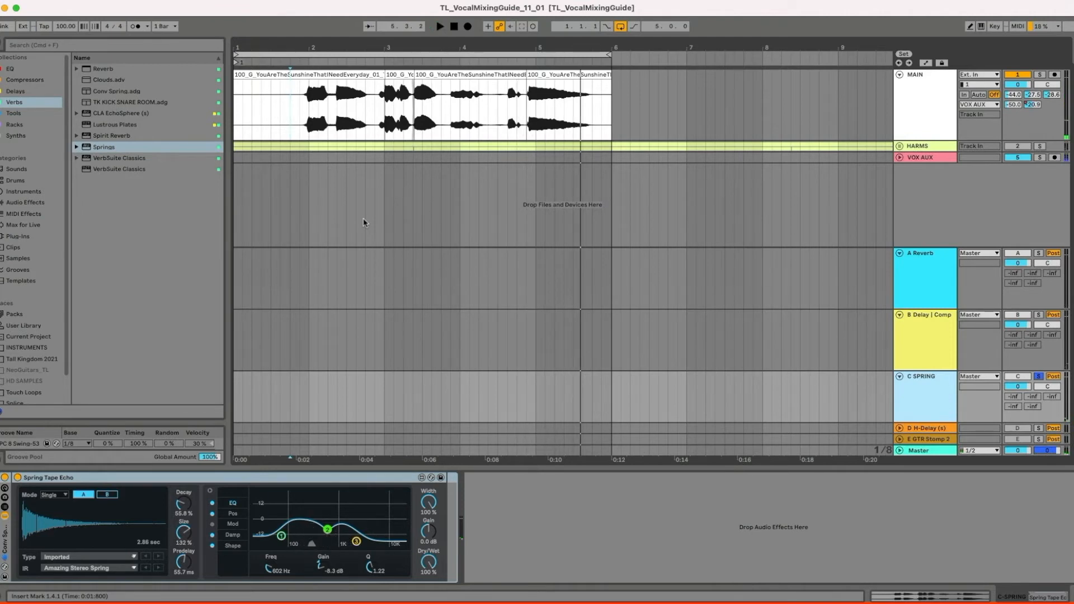
left_click(1039, 376)
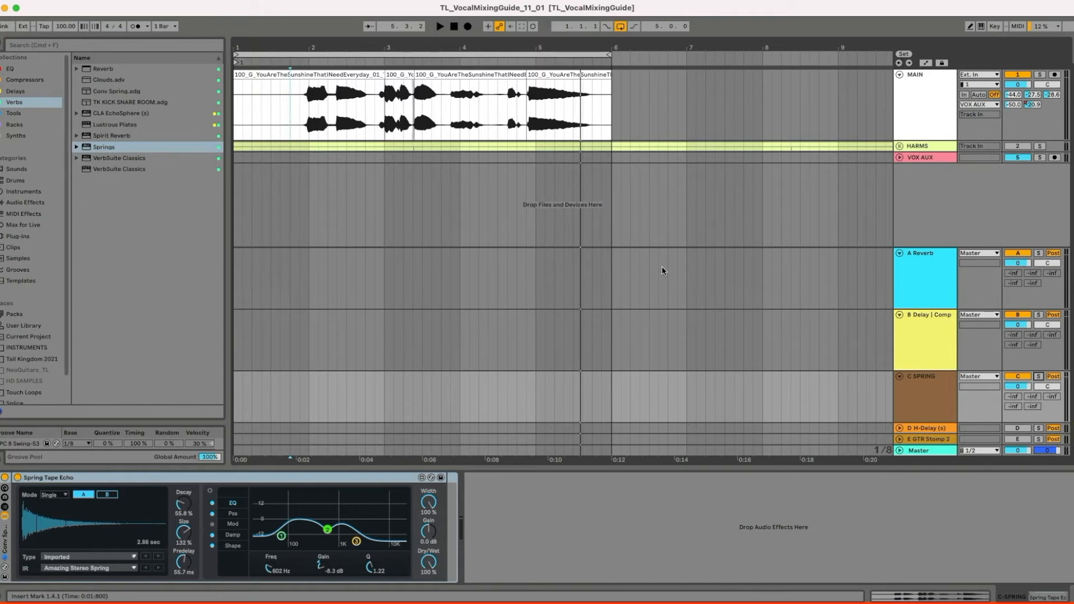
left_click(294, 478)
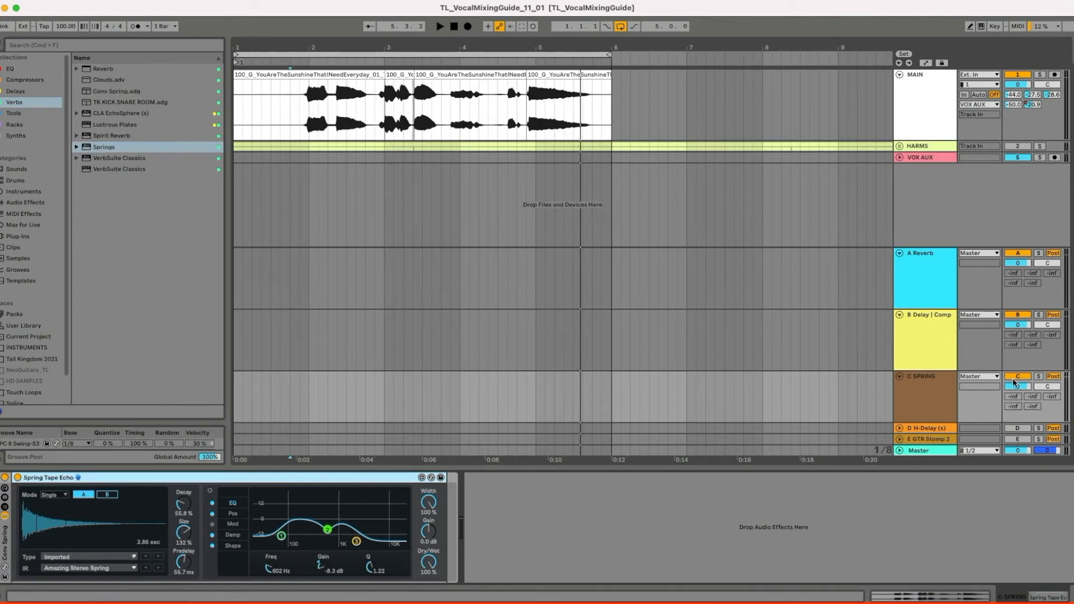
Step: Expand and turn on the D H-Delay return, and open the H-Delay plug-in window
left_click(899, 427)
left_click(934, 408)
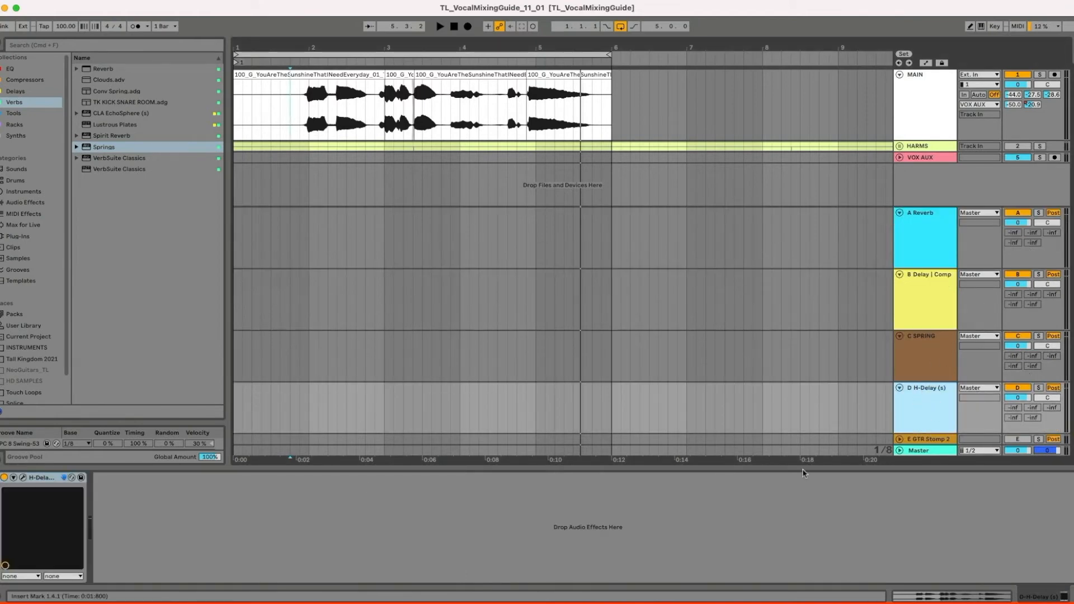
left_click(23, 477)
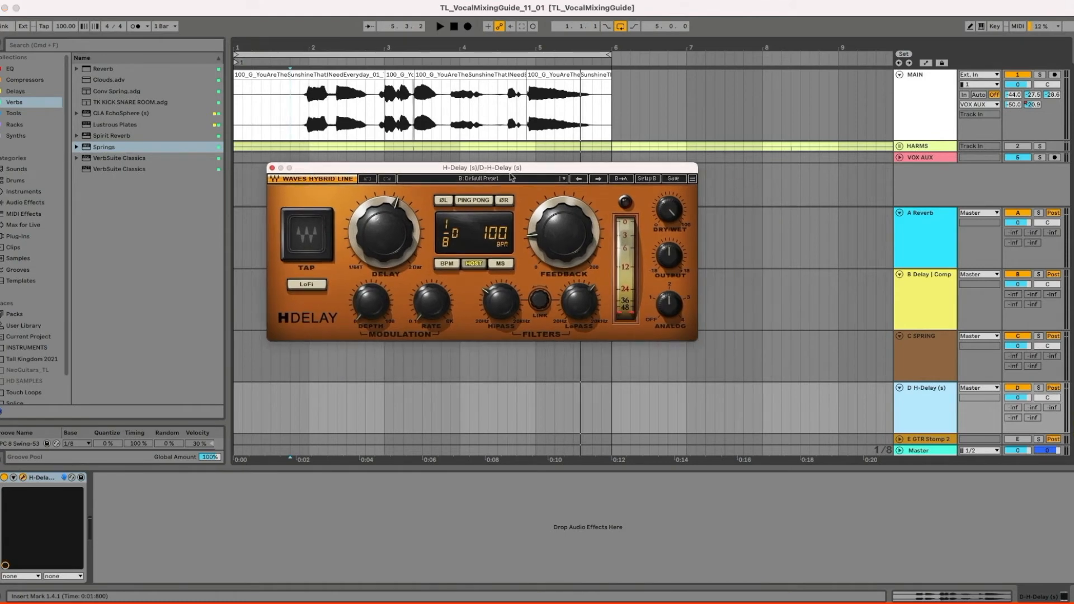
Step: Play the vocal from bar 2 with the H-Delay return added, and close the H-Delay plug-in window
mouse_move(573, 302)
mouse_move(496, 303)
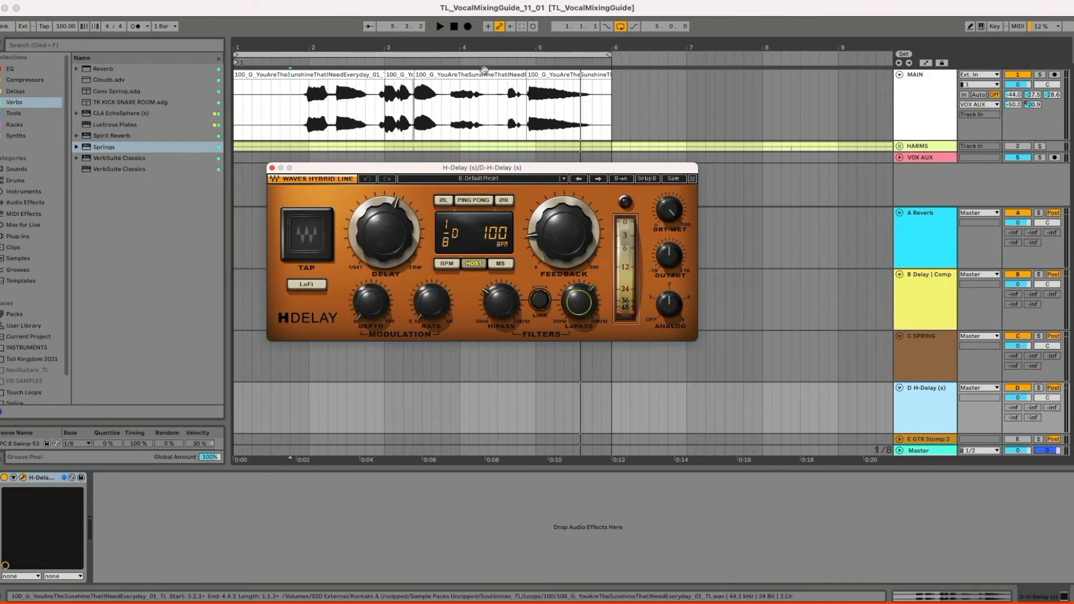
left_click(309, 111)
key("space")
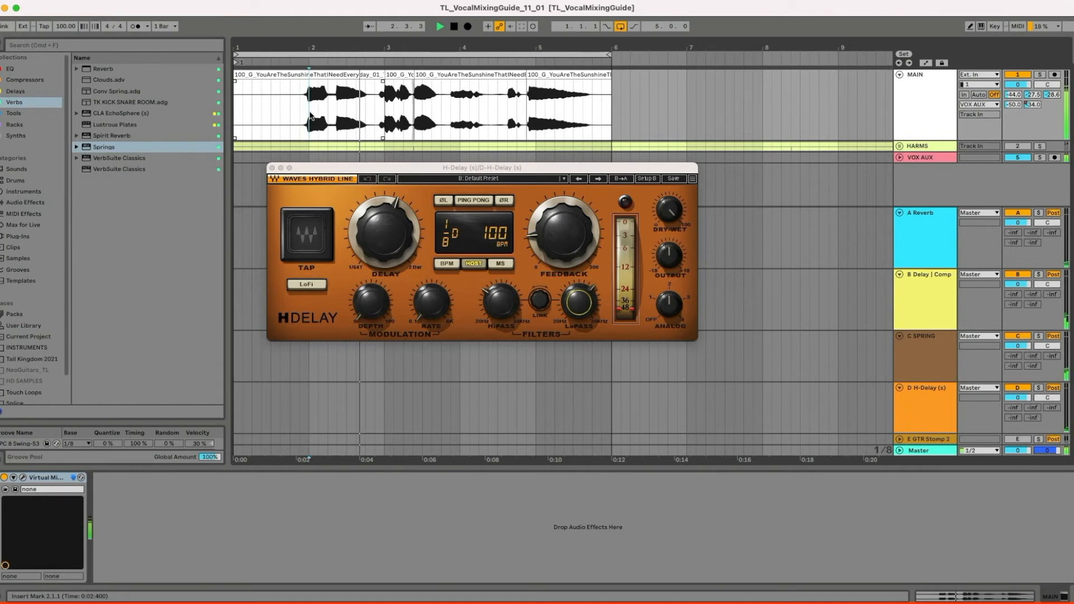
key("space")
left_click(272, 168)
Step: Expand and turn on the E GTR Stomp 2 return, open its plug-in window and place it below the MAIN vocal clips
left_click(899, 439)
left_click(1017, 399)
left_click(918, 402)
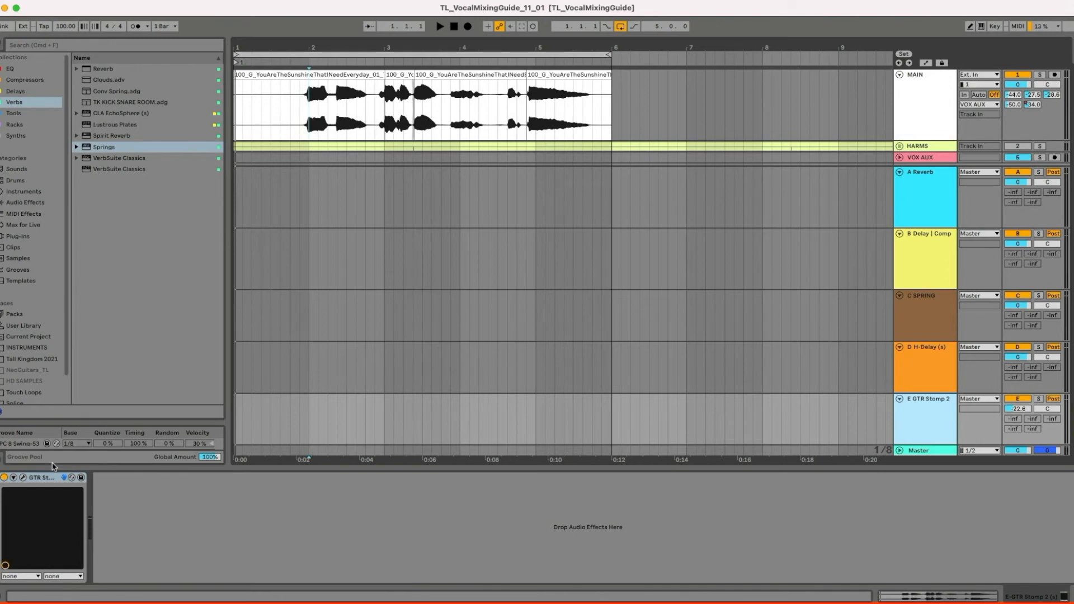
left_click(23, 477)
left_click(550, 182)
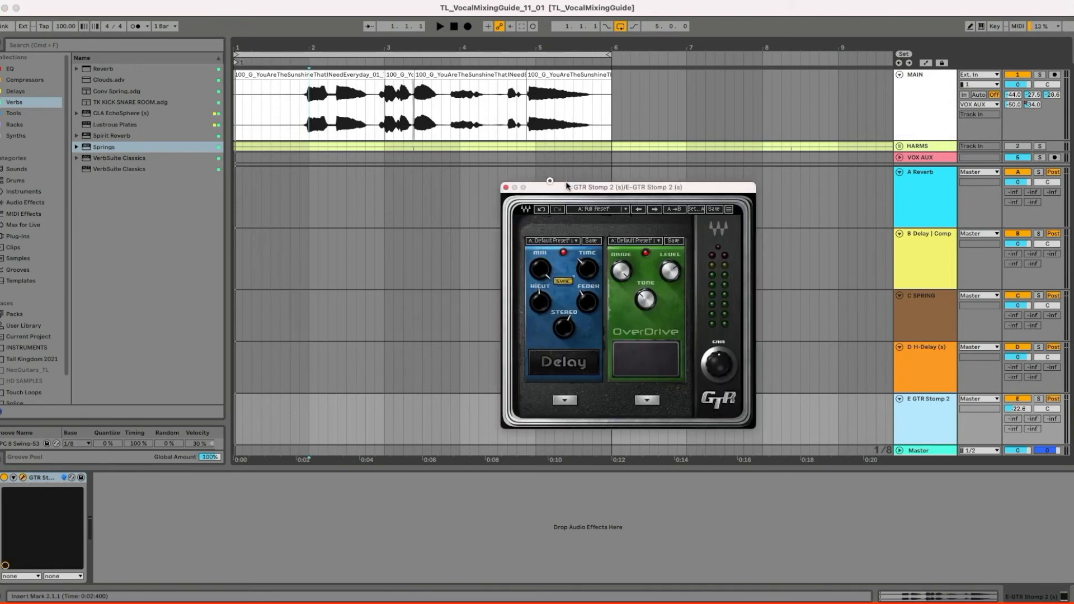
left_click_drag(566, 186, 408, 99)
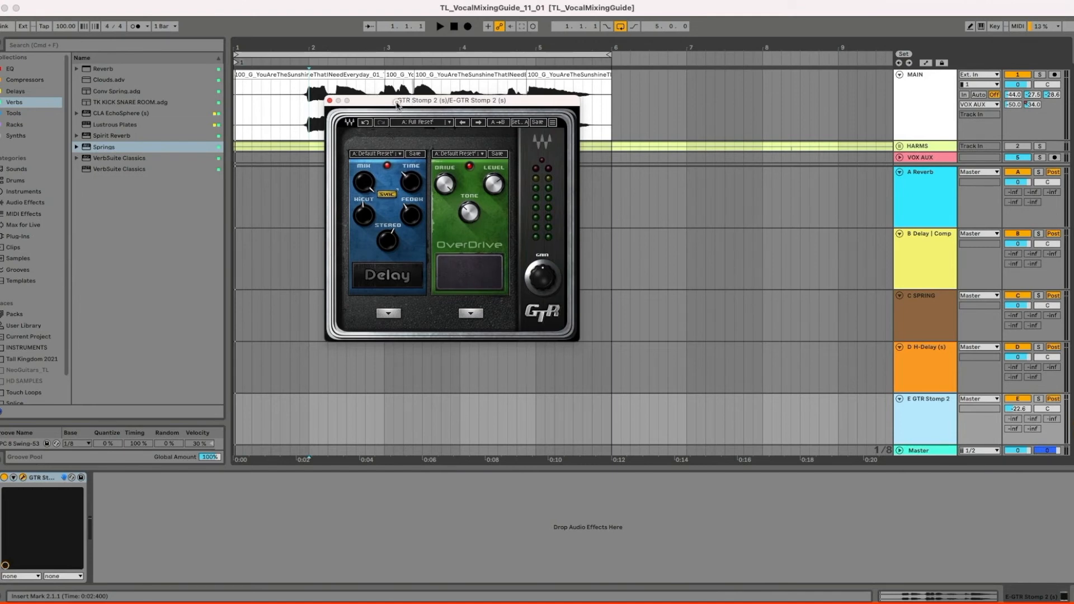
left_click_drag(397, 102, 395, 100)
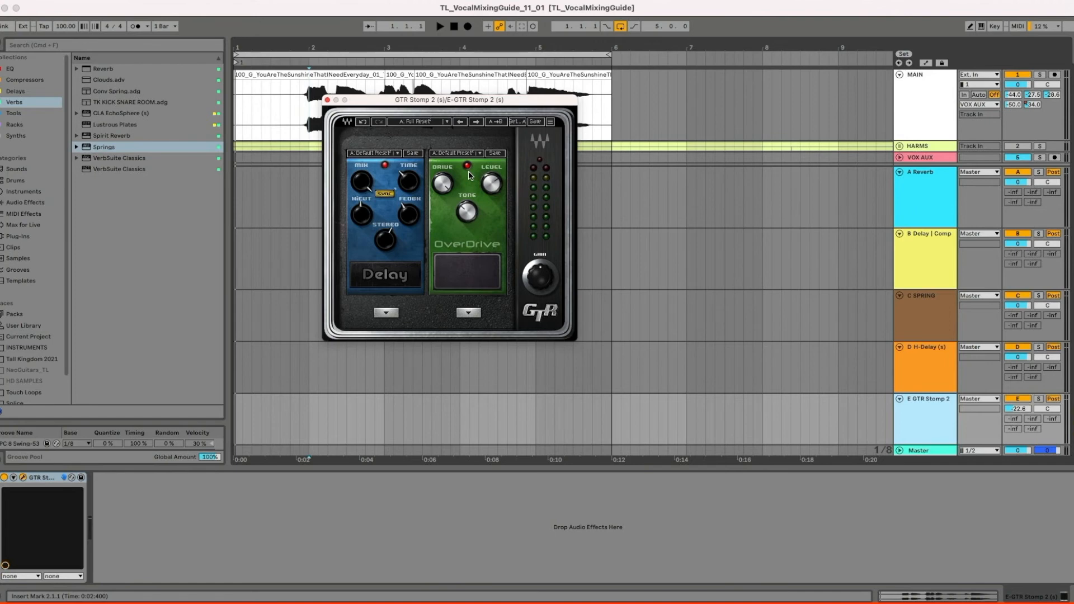
left_click_drag(453, 102, 431, 162)
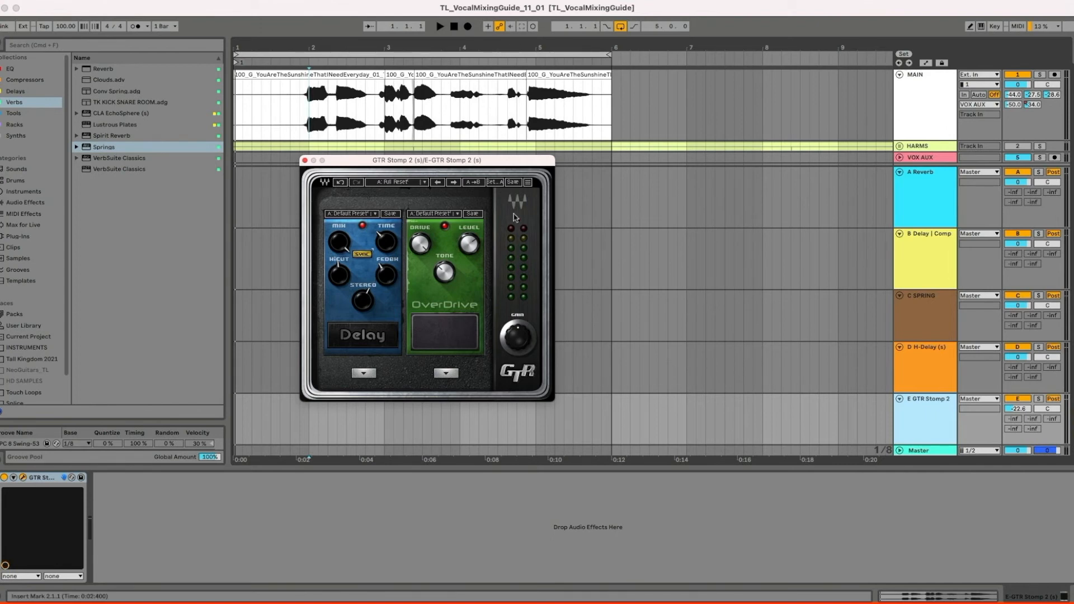
Step: Raise the E GTR Stomp 2 return's track volume to -11.4 dB
left_click(933, 418)
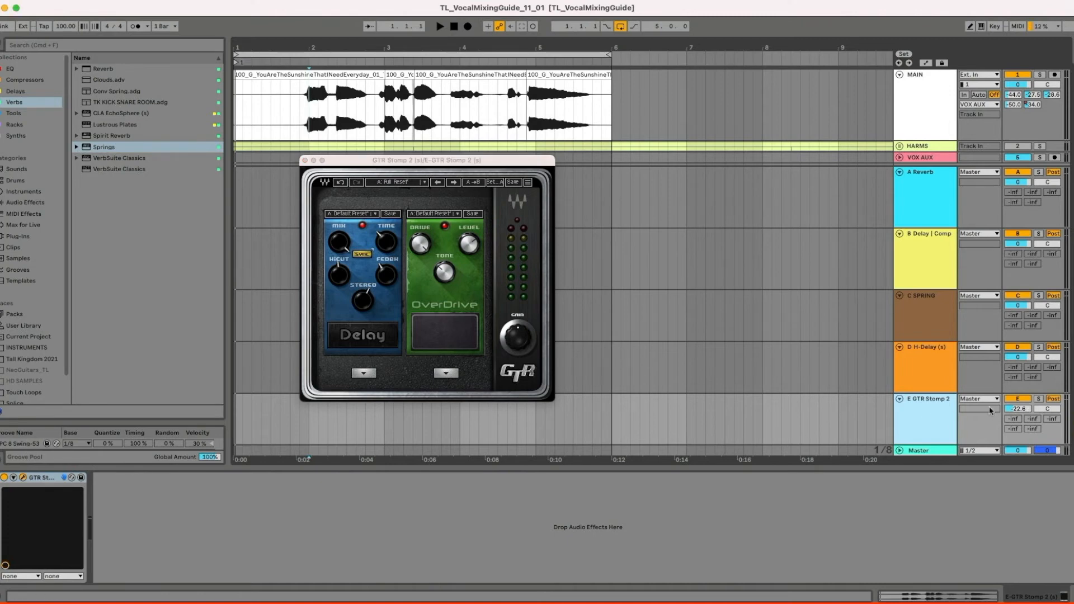
left_click_drag(1017, 411, 1019, 409)
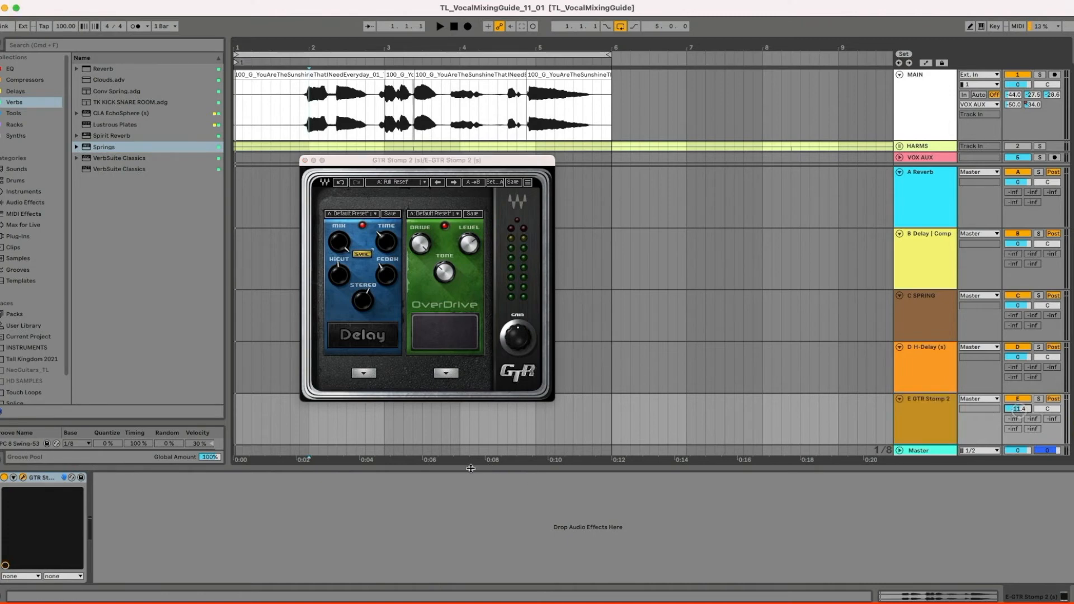
left_click(385, 428)
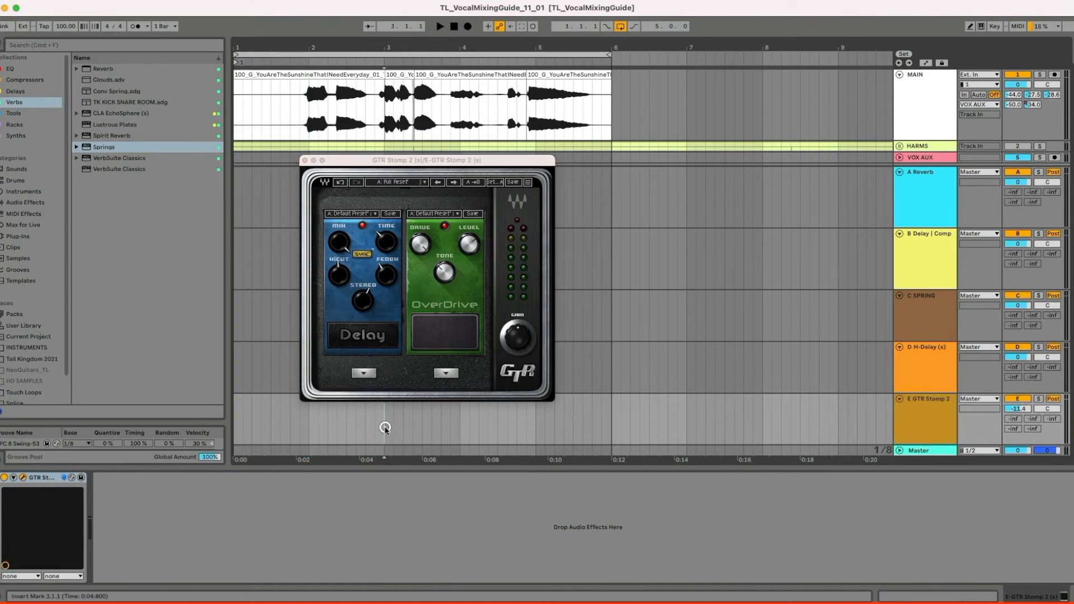
Step: Show the automation lanes and zoom in on the MAIN vocal's send automation to E GTR Stomp 2
left_click(863, 112)
key("a")
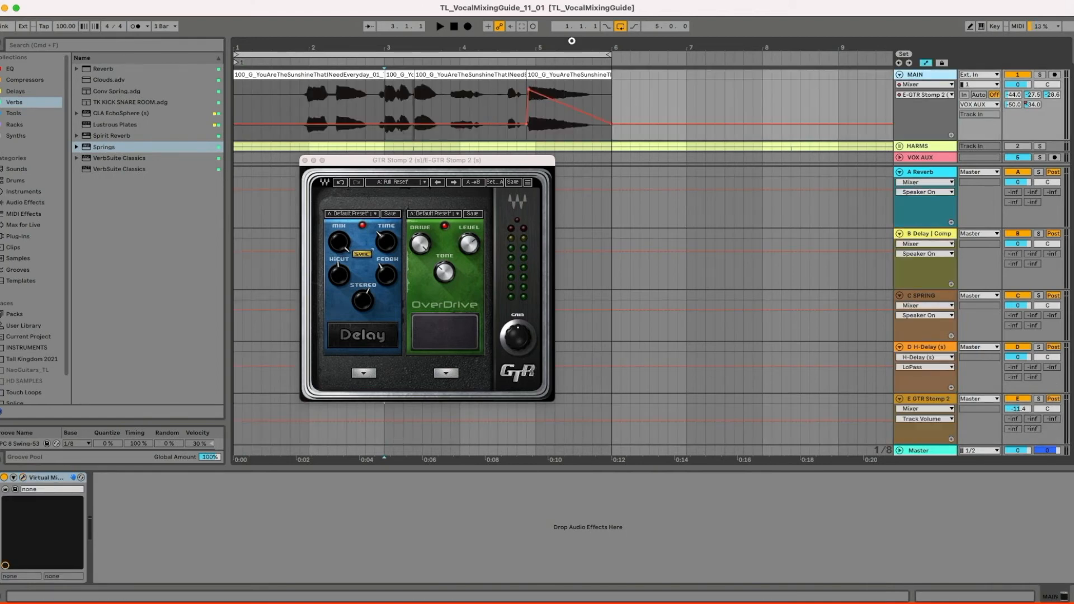
left_click_drag(572, 45, 571, 55)
key("super+a")
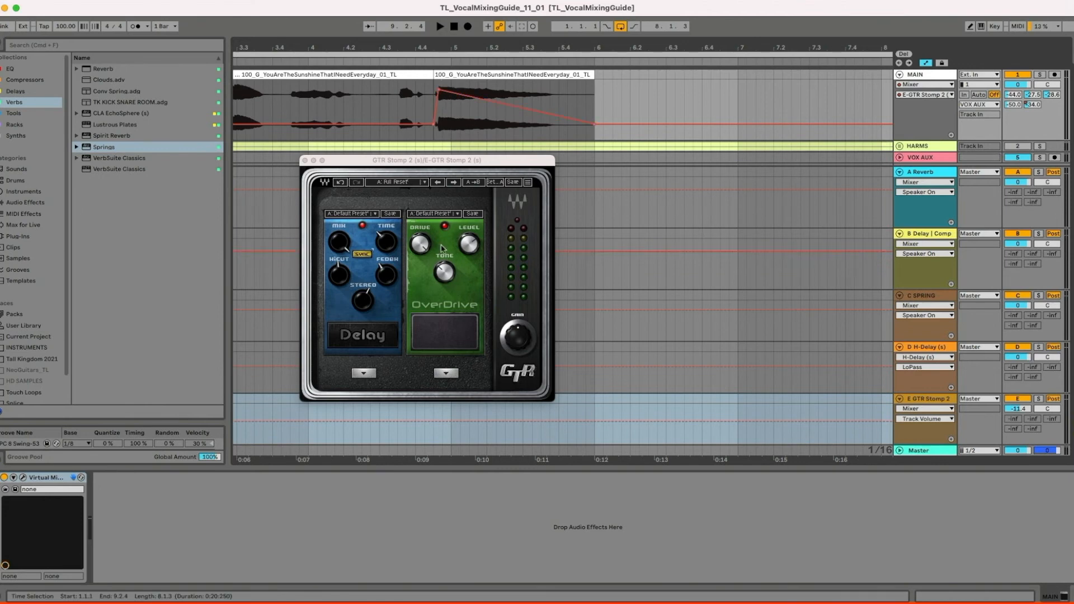
left_click_drag(363, 162, 357, 173)
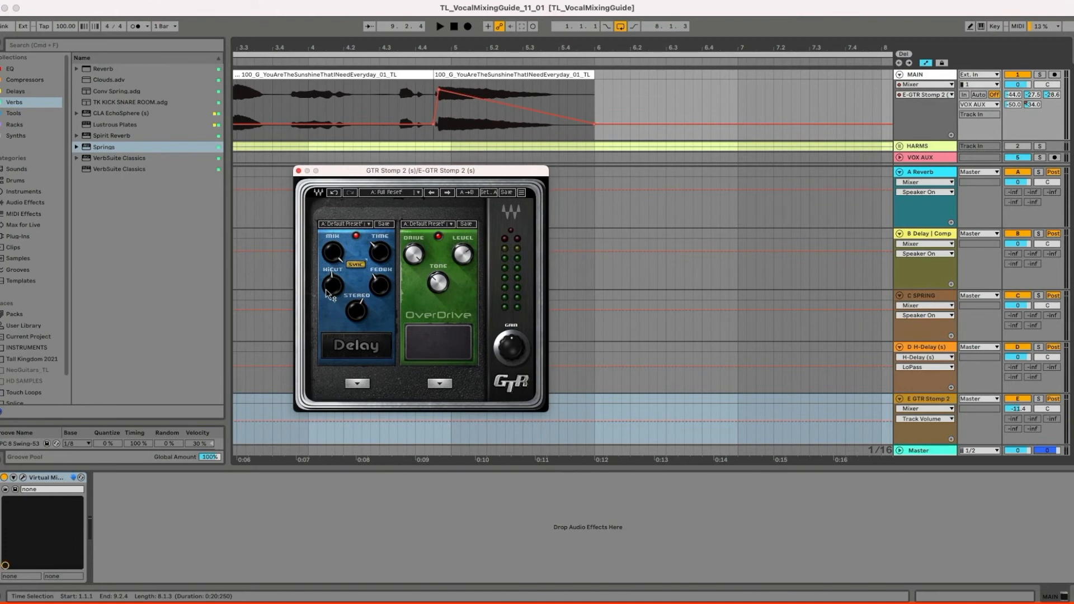
Step: Record automation of the GTR Stomp 2 delay pedal's feedback over the final vocal phrase, starting from 3.3.4
left_click(254, 425)
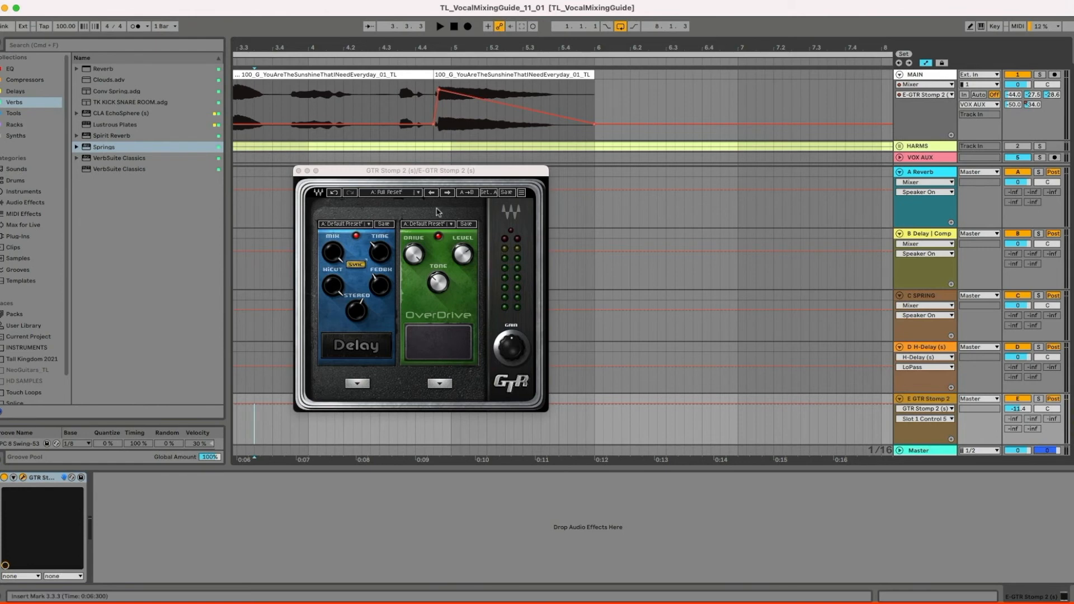
left_click(263, 416)
left_click(467, 29)
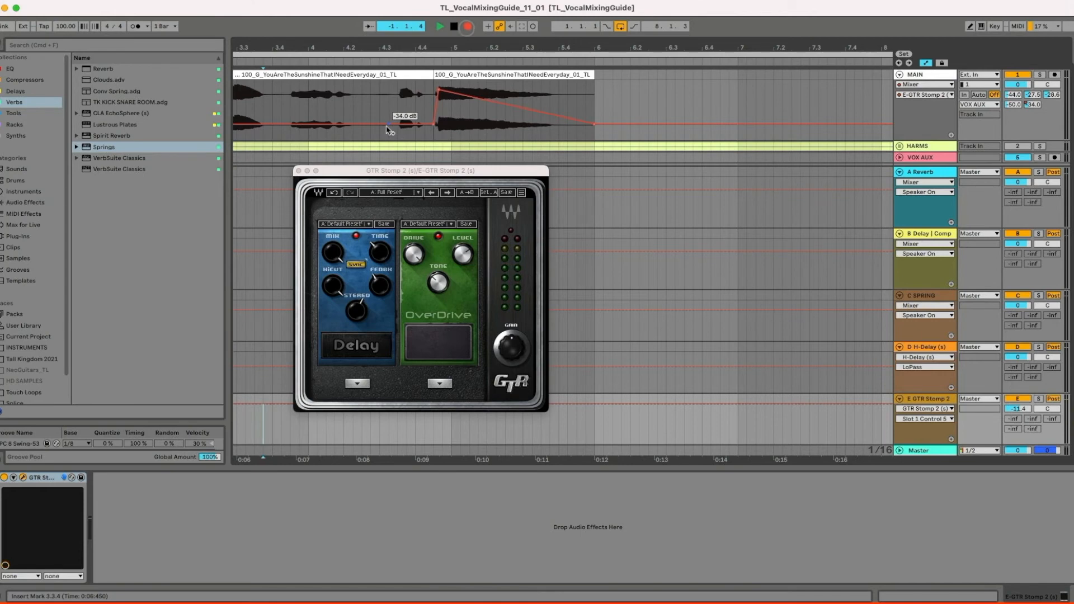
mouse_move(381, 289)
left_click_drag(381, 287, 370, 151)
key("space")
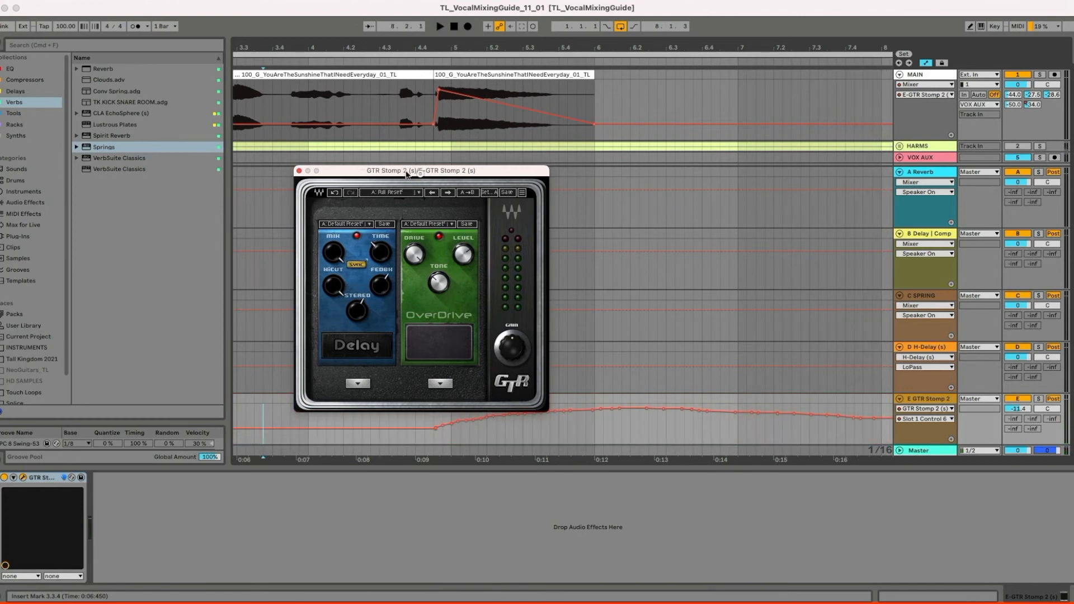
Step: Record automation lowering the delay pedal's HiCut over the final phrase and its tail, starting from 4.2.3
left_click_drag(407, 171, 503, 175)
left_click(362, 411)
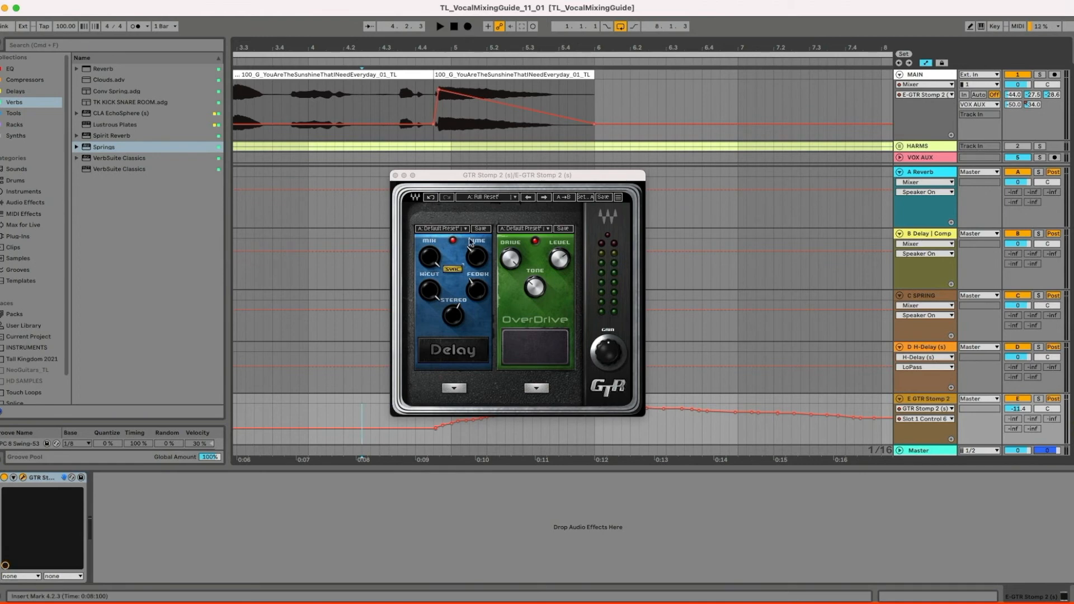
left_click(468, 26)
left_click(431, 289)
left_click_drag(426, 311, 334, 576)
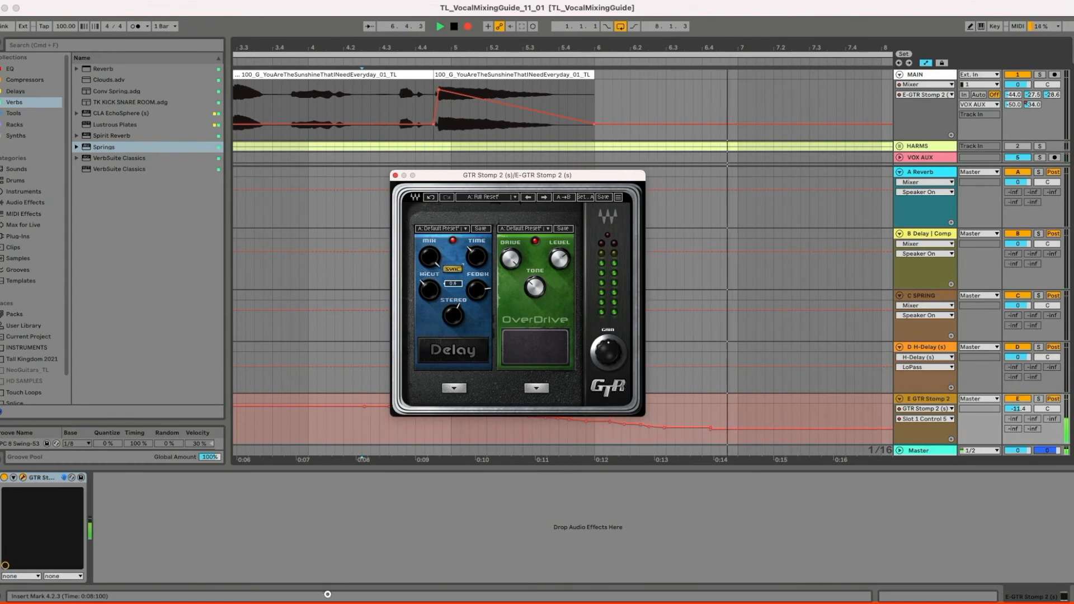
left_click_drag(523, 339, 497, 408)
key("space")
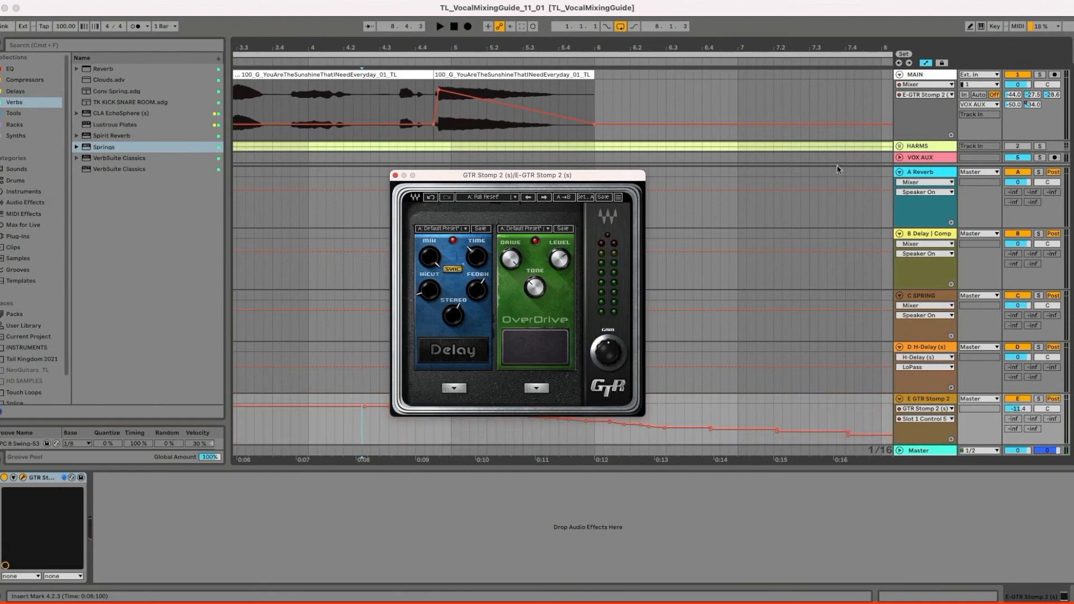
Step: Close the GTR Stomp 2 window and show the Slot 1 Control 6 automation in a separate lane under the return
left_click(395, 176)
left_click_drag(504, 46, 503, 46)
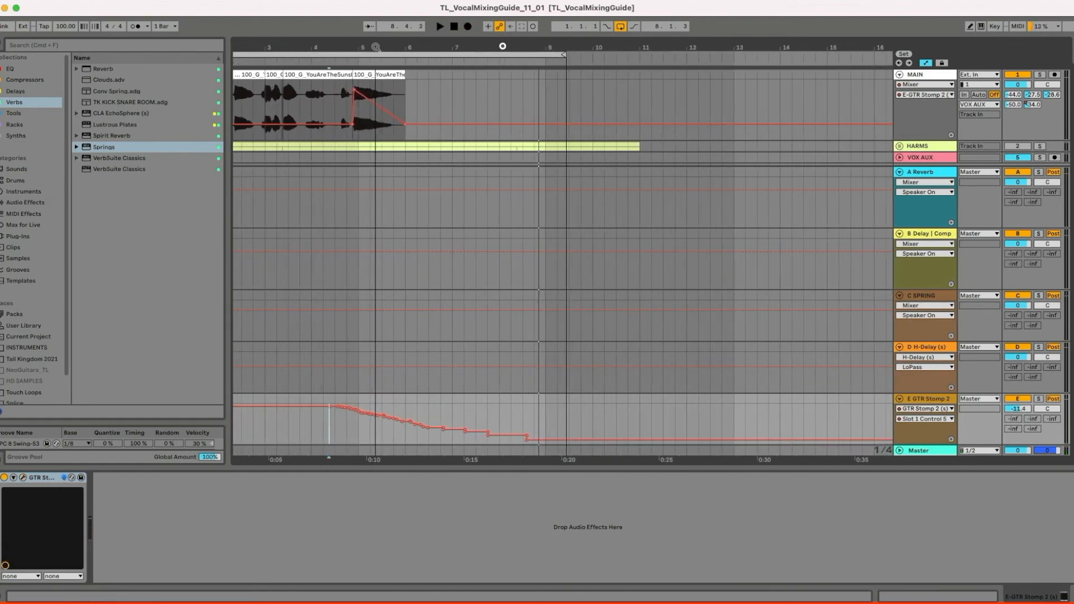
left_click(933, 419)
left_click(924, 286)
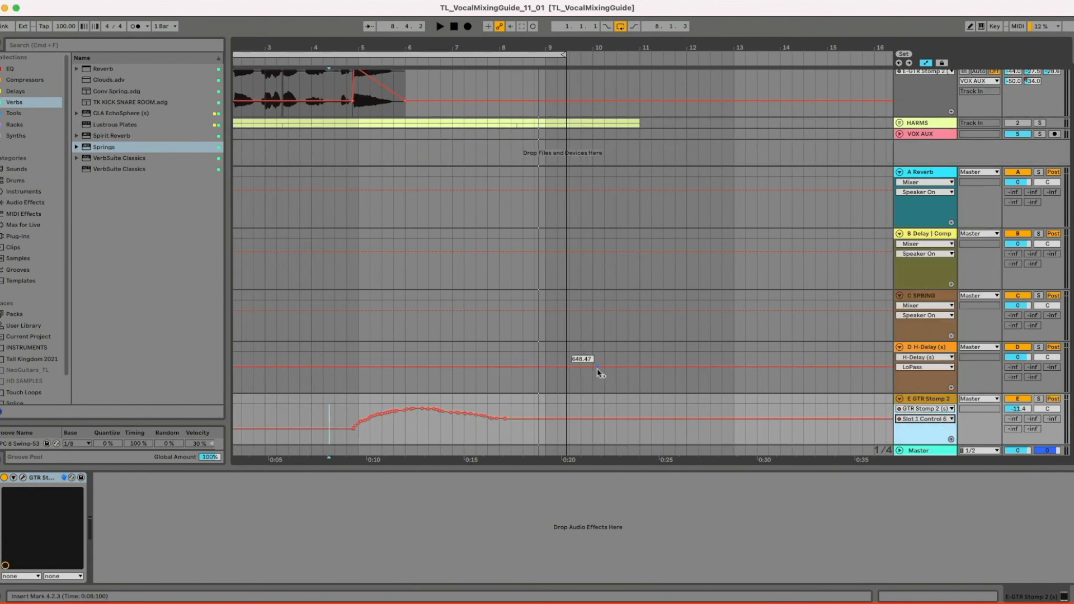
left_click(951, 439)
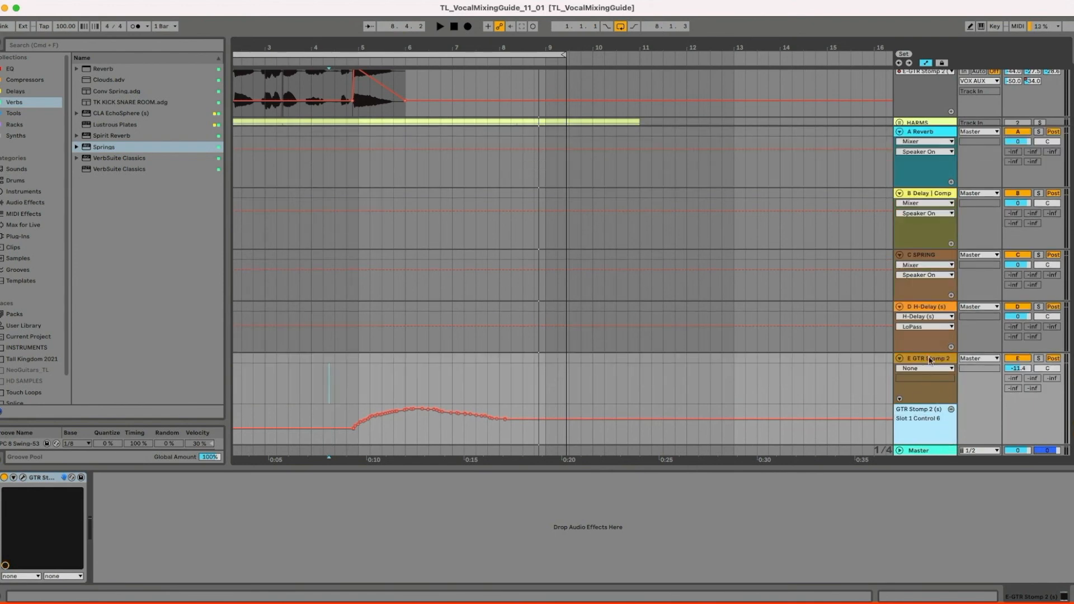
Step: Display GTR Stomp 2's Slot 1 Control 5 automation in the E return's main lane
left_click(924, 369)
left_click(927, 386)
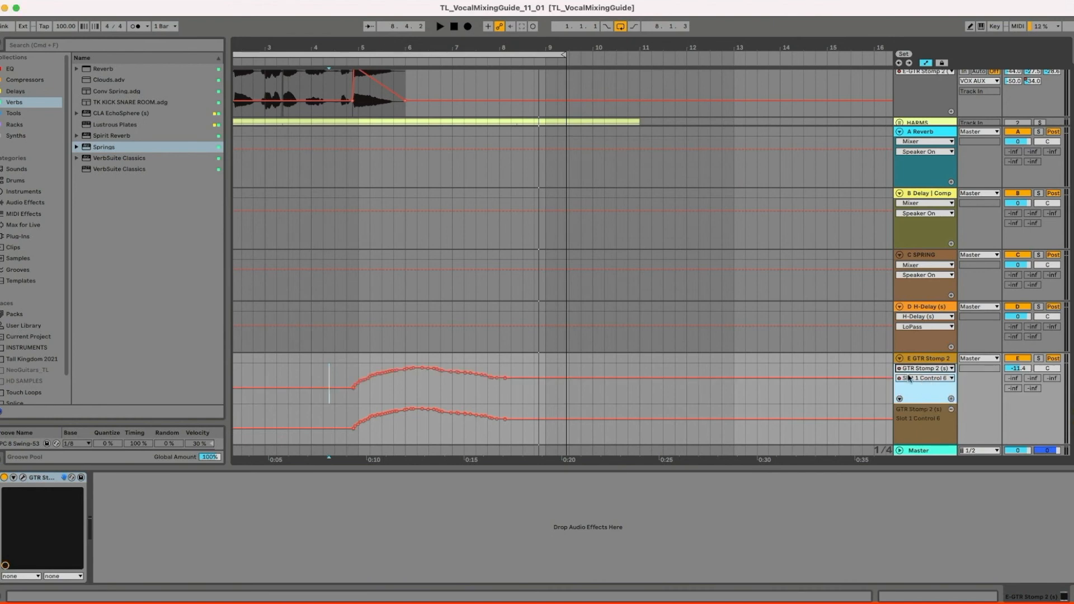
left_click(910, 379)
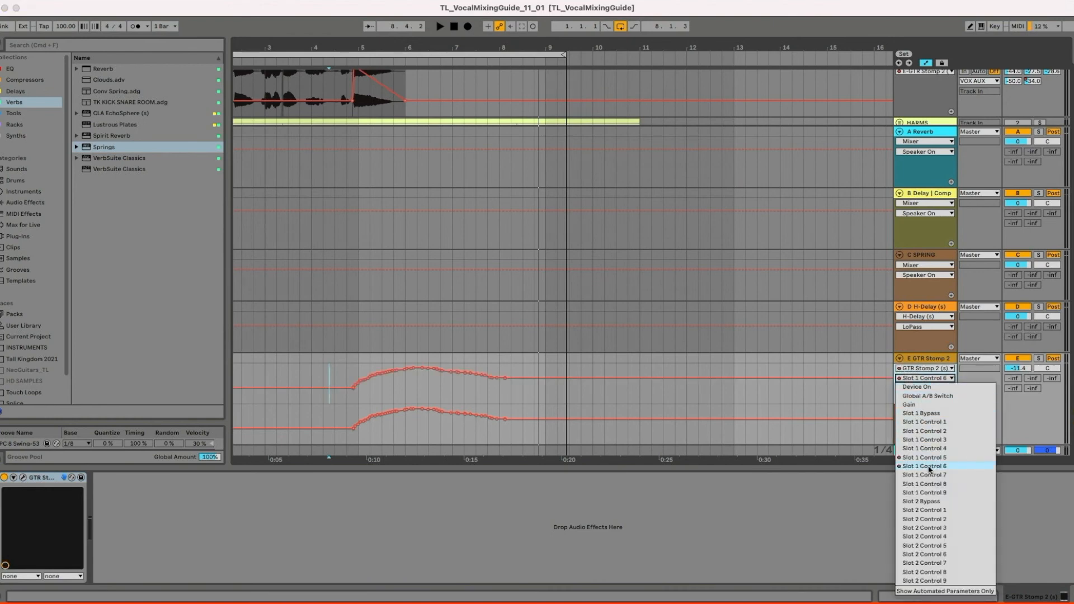
left_click(929, 448)
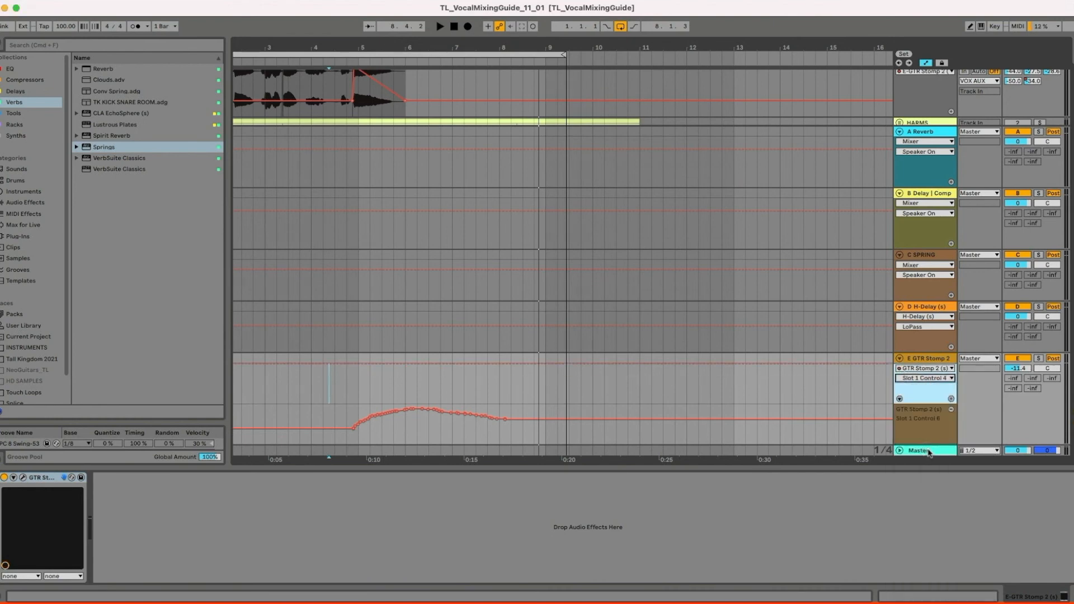
left_click(937, 378)
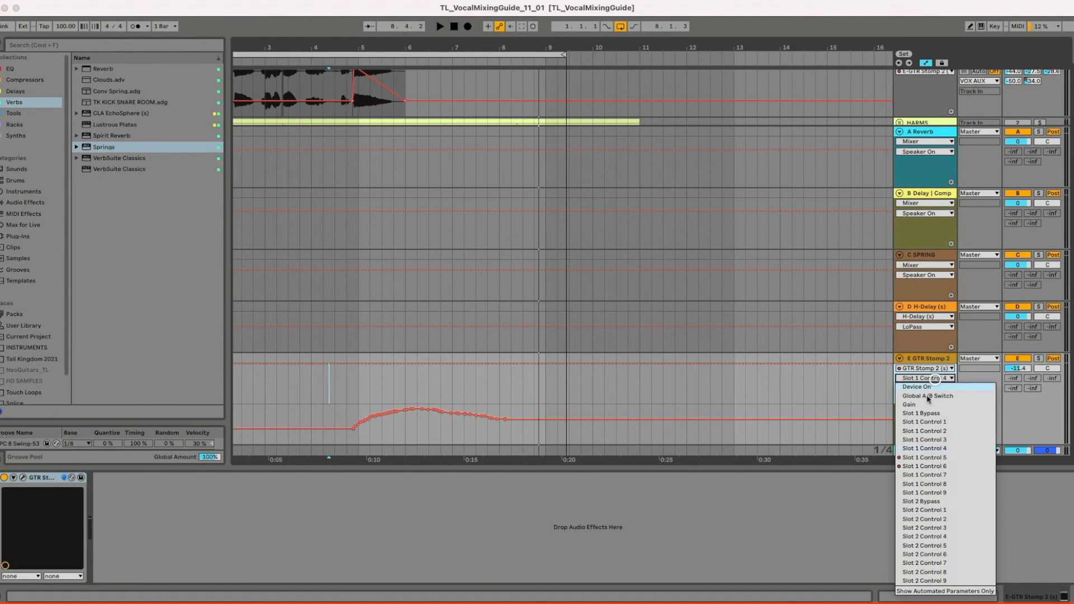
left_click(929, 458)
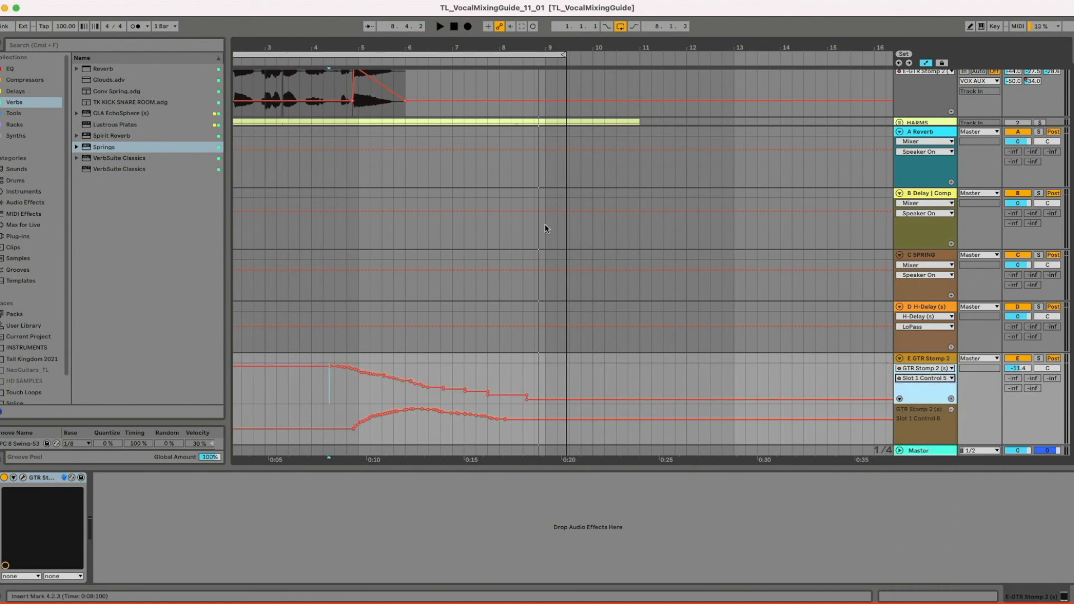
Step: Collapse all the return tracks and play the vocal from bar 2 with the recorded automation
scroll(481, 106, "up", 3)
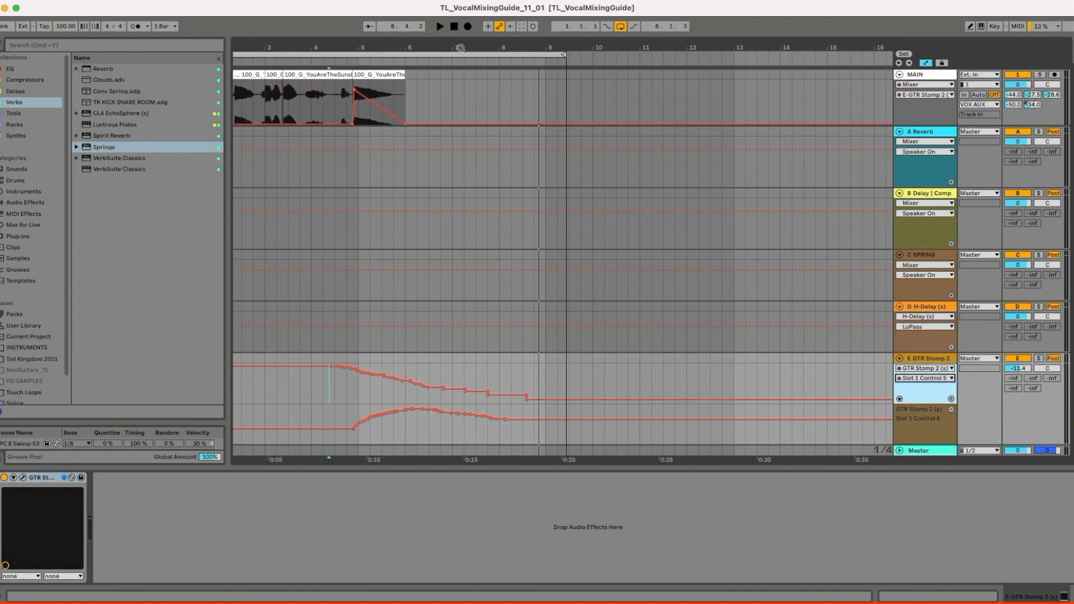
left_click(898, 358, "alt")
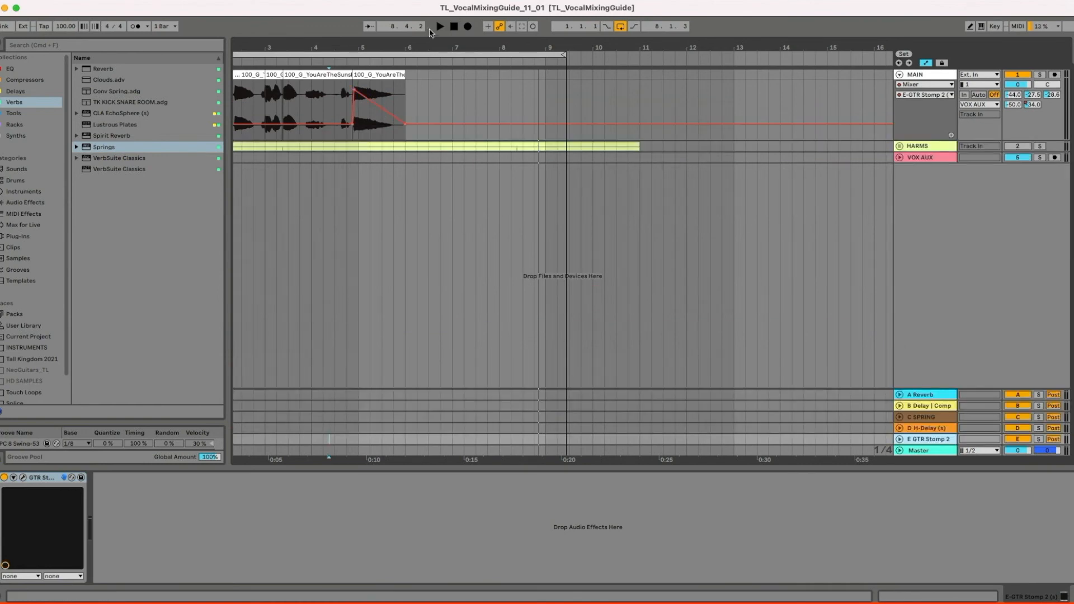
left_click_drag(423, 45, 424, 41)
left_click(259, 104)
key("space")
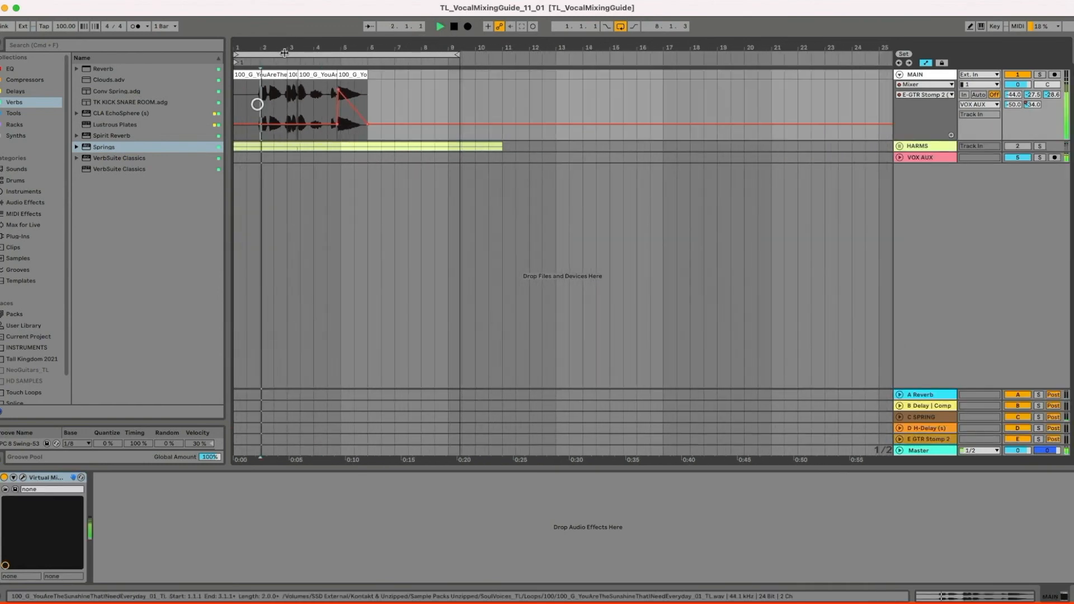
Step: Expand the E GTR Stomp 2 return, lower its track volume to -14.5 dB during playback, and stop playback
left_click(899, 439)
left_click_drag(1018, 370, 1018, 381)
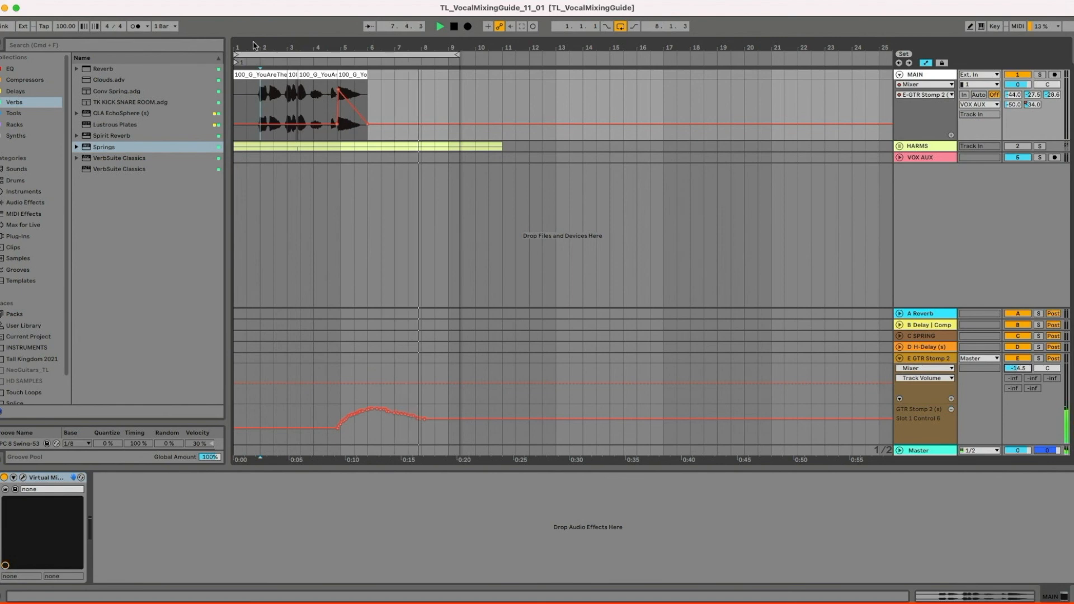
key("space")
Step: Remove the extra Slot 1 Control 6 automation lane from the E GTR Stomp 2 return
left_click_drag(252, 47, 247, 42)
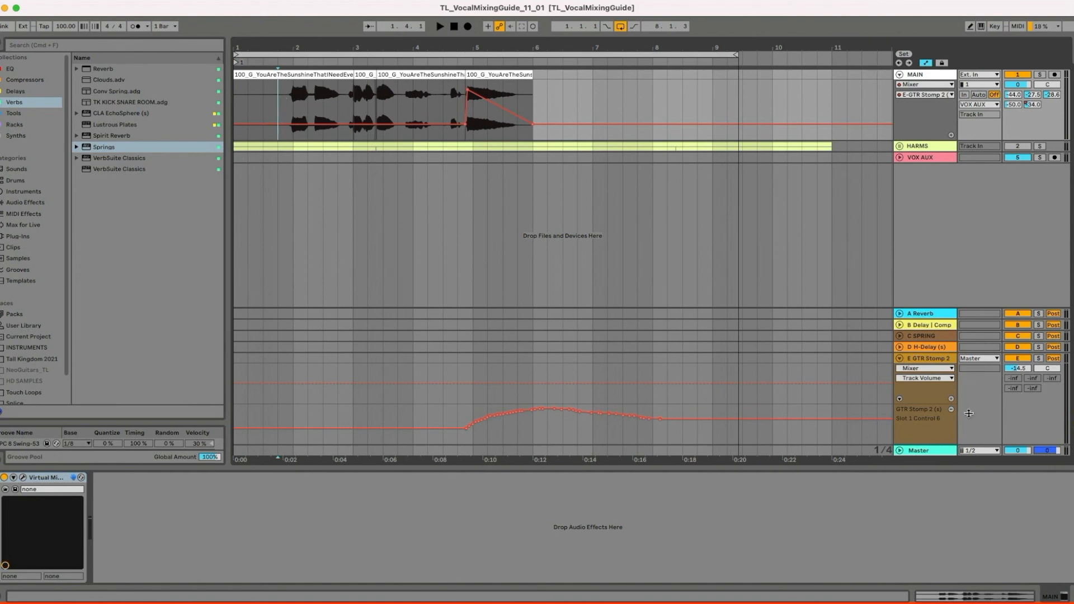
left_click(945, 408)
left_click(950, 408)
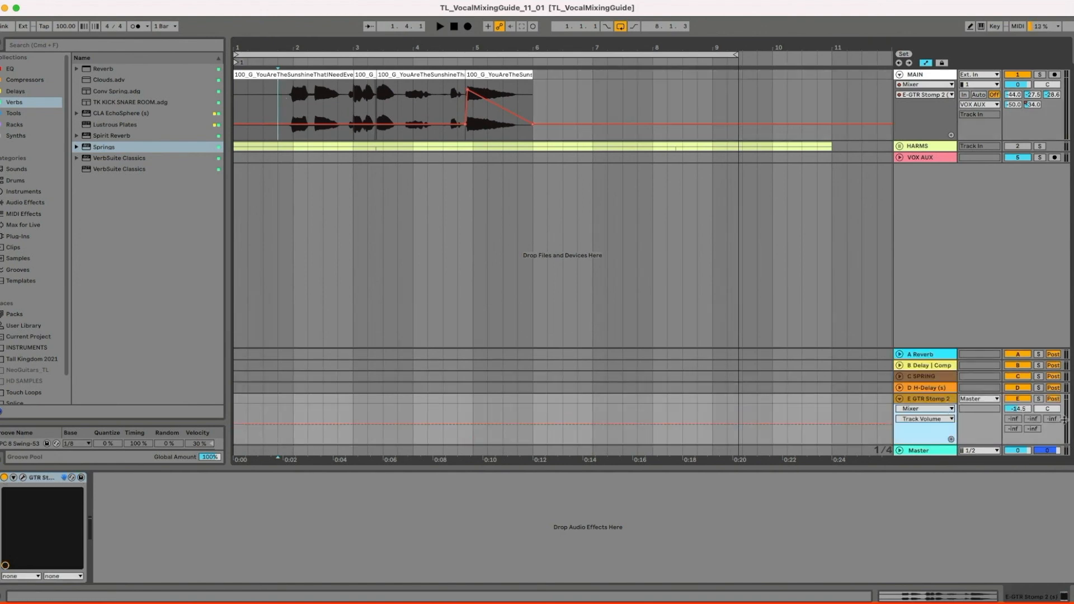
Step: Set the E GTR Stomp 2 track volume to -24.8 dB and record volume automation swelling from bar 4 until before bar 6, fading to -30.6 dB
left_click_drag(1022, 412, 1021, 416)
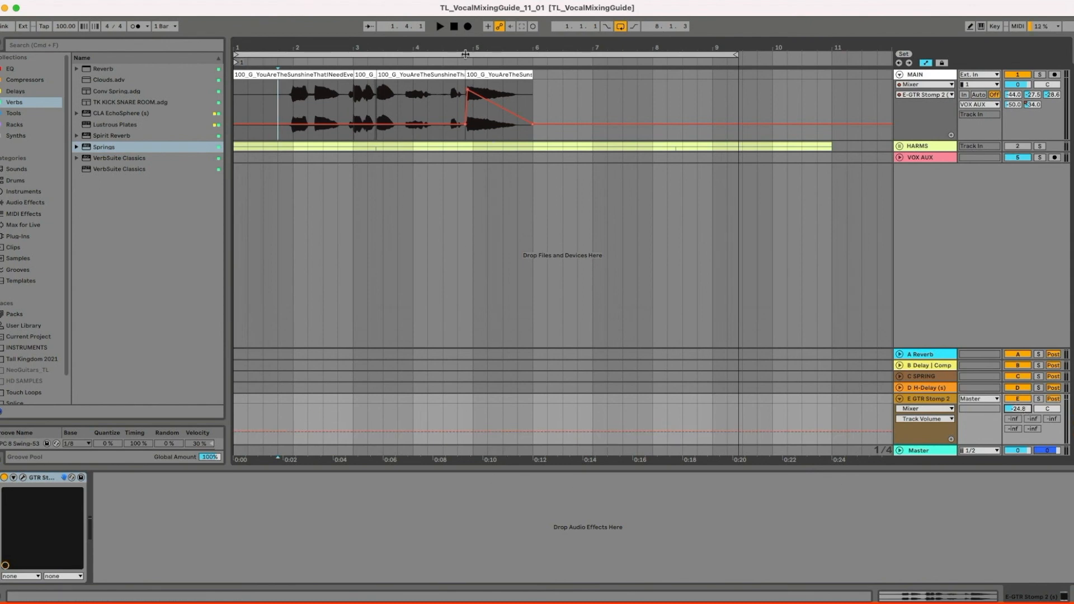
left_click(467, 27)
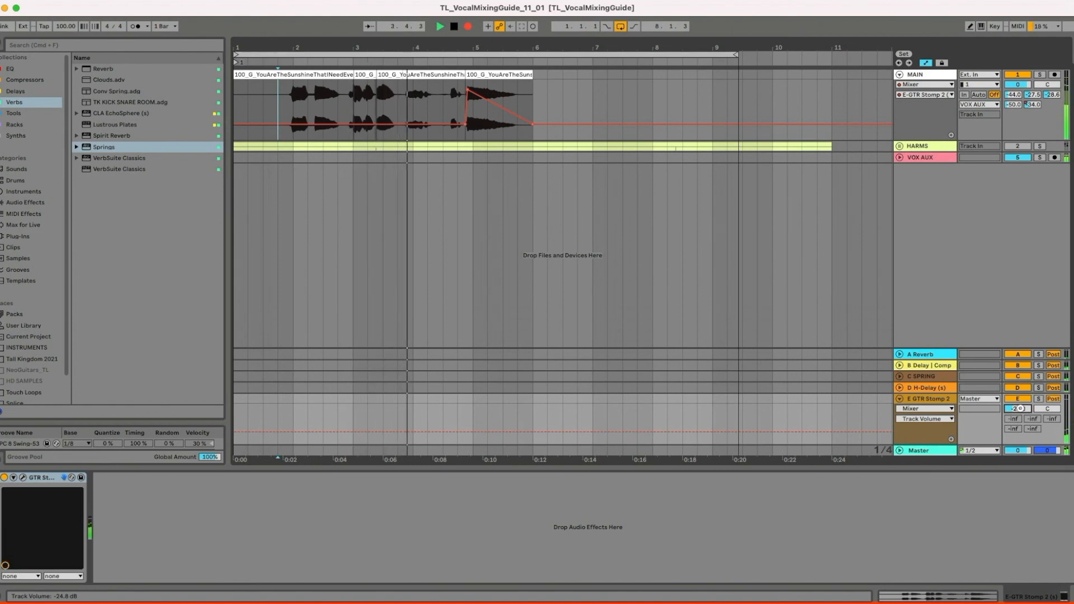
scroll(1020, 408, "up", 10)
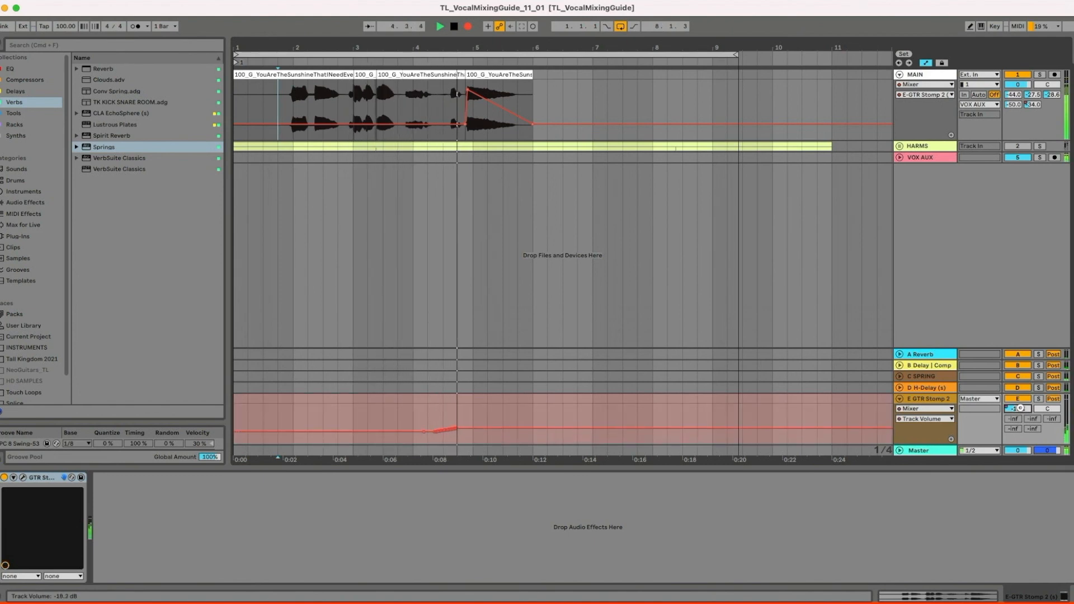
scroll(1020, 408, "up", 7)
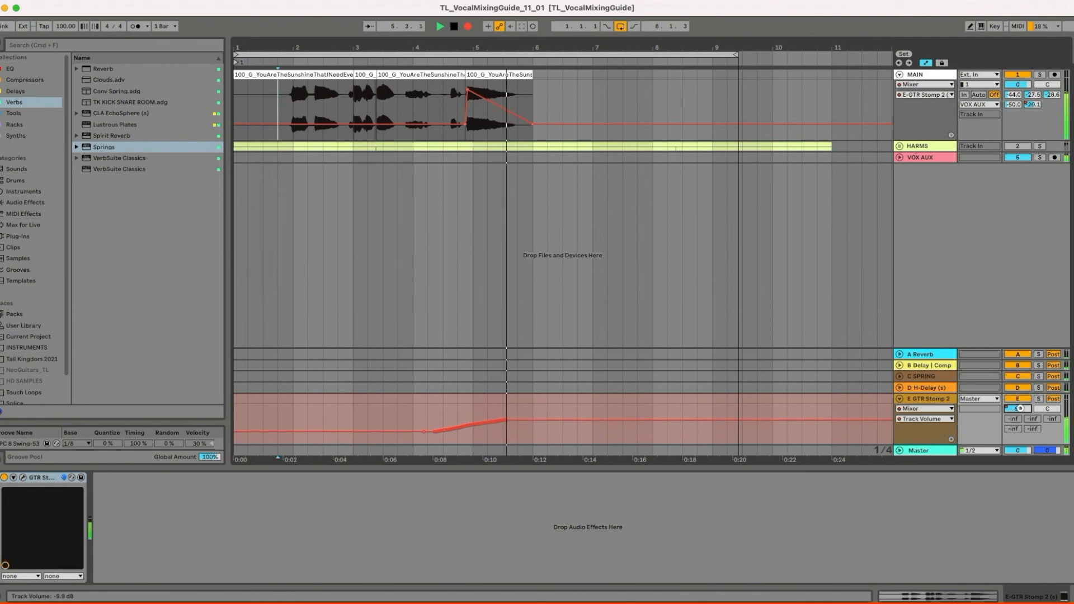
scroll(1020, 408, "down", 7)
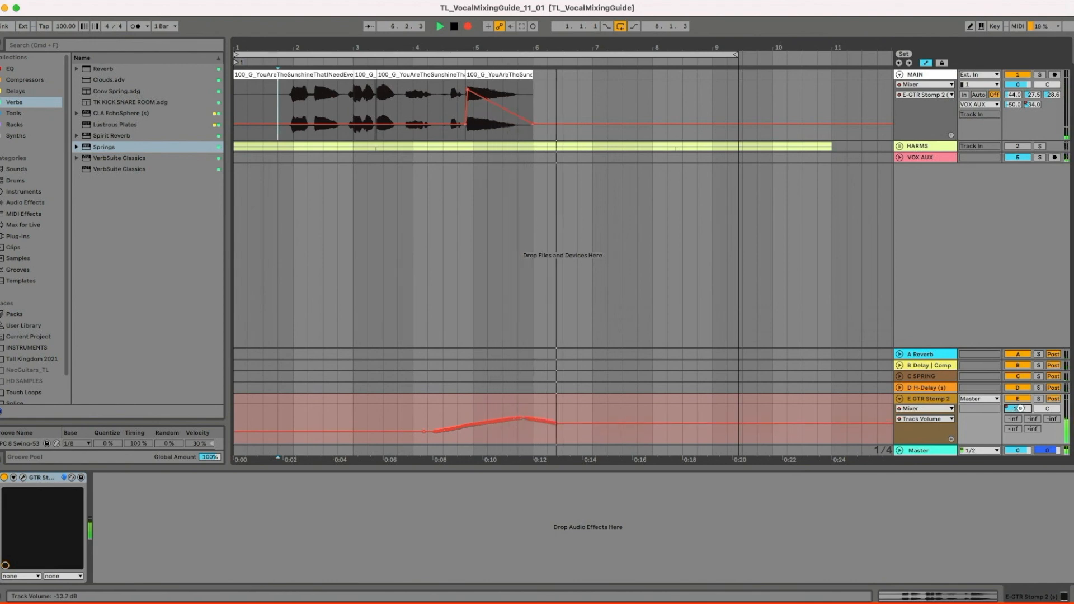
scroll(1020, 408, "down", 7)
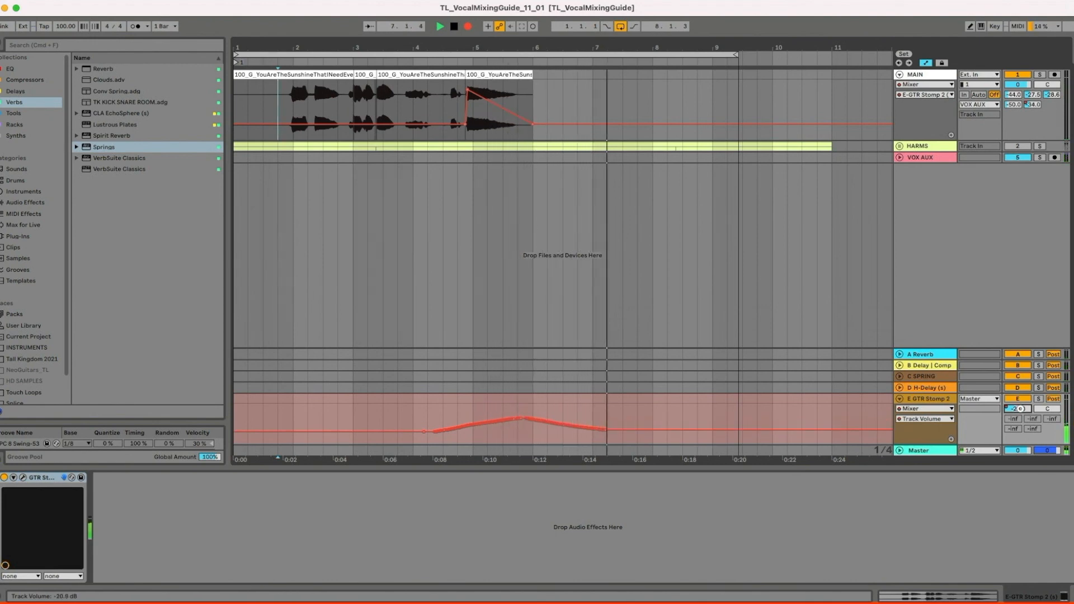
scroll(1020, 409, "down", 8)
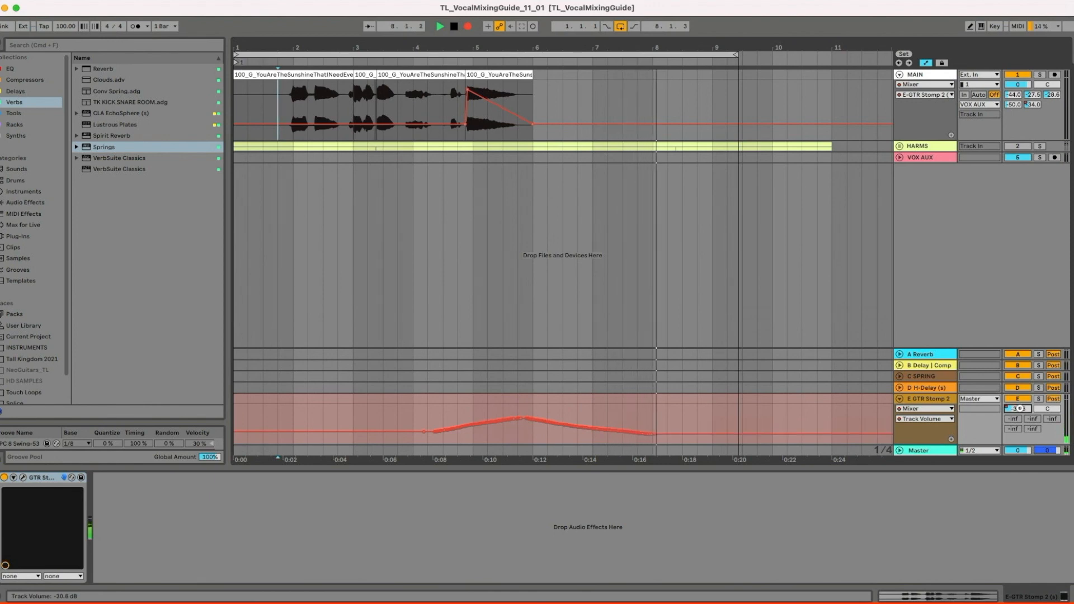
key("space")
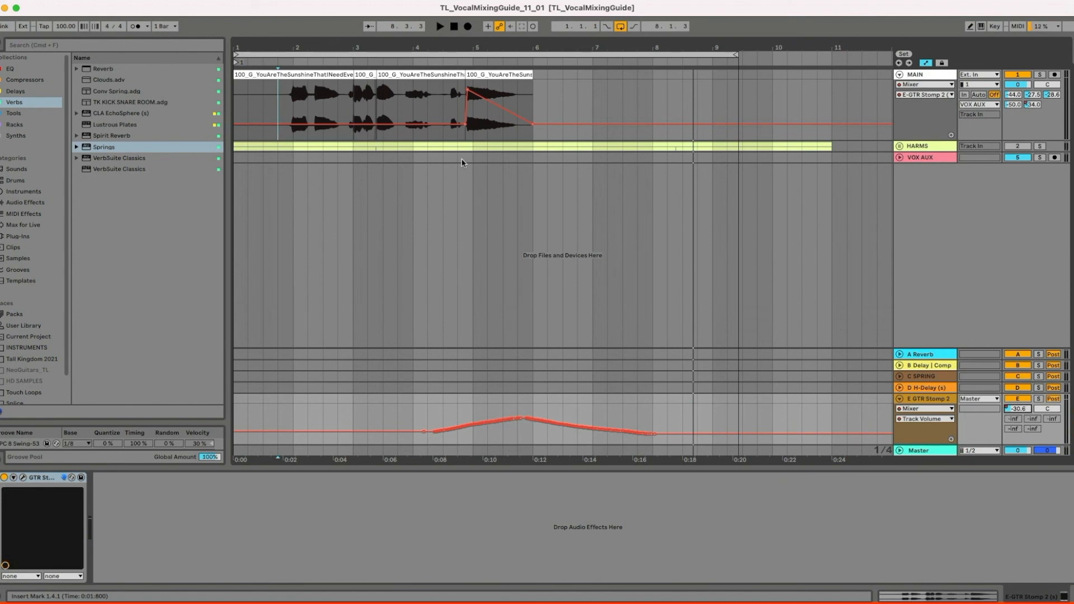
Step: Unfold the HARMS group, hide the automation lanes, and play the arrangement from 1.4.1 with the harmonies
left_click(900, 146)
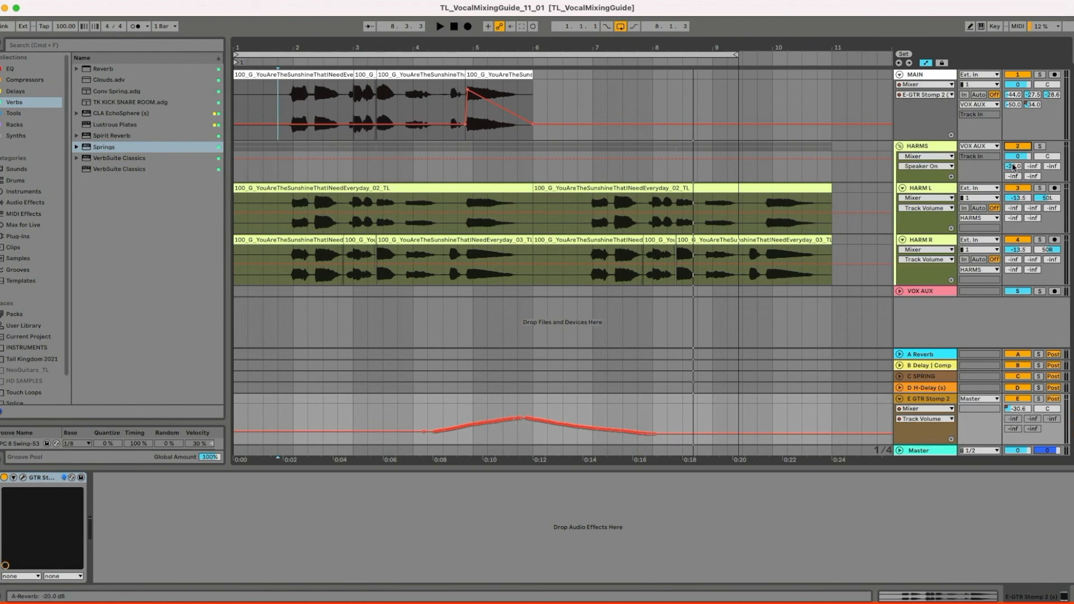
left_click(281, 175)
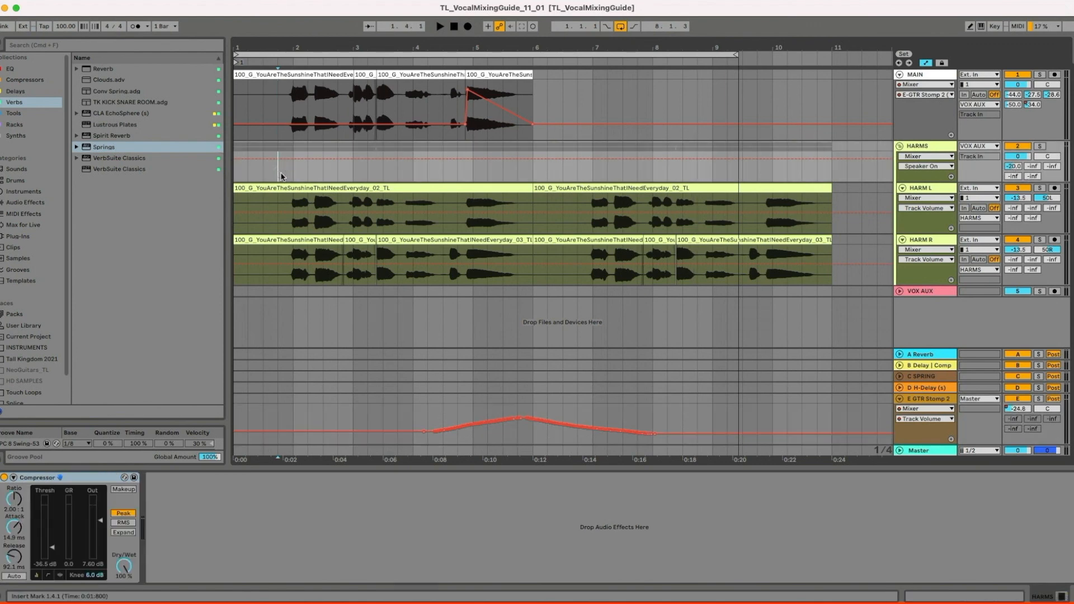
key("a")
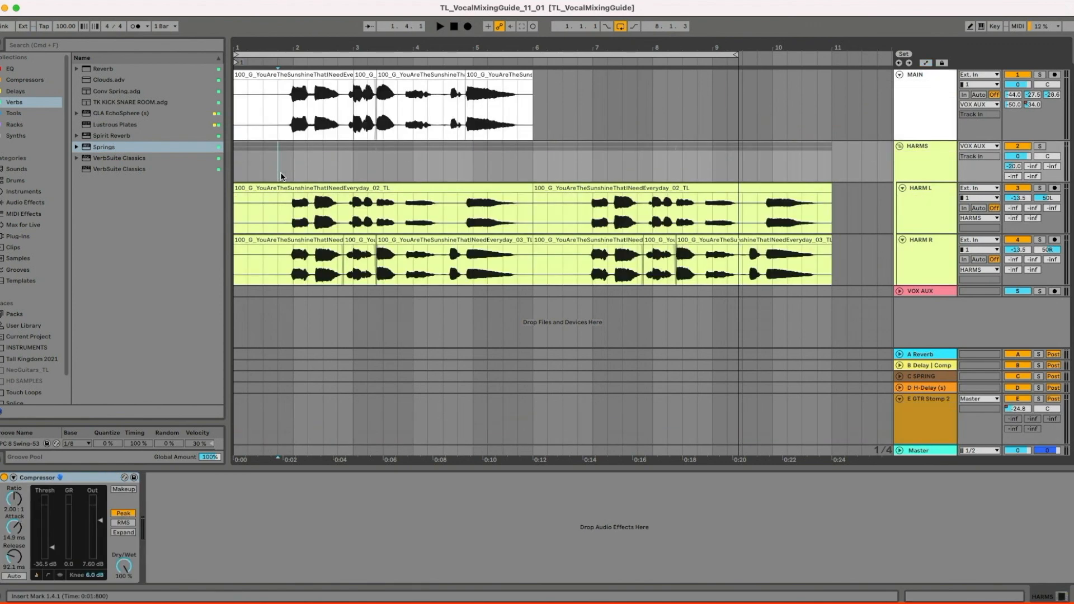
key("space")
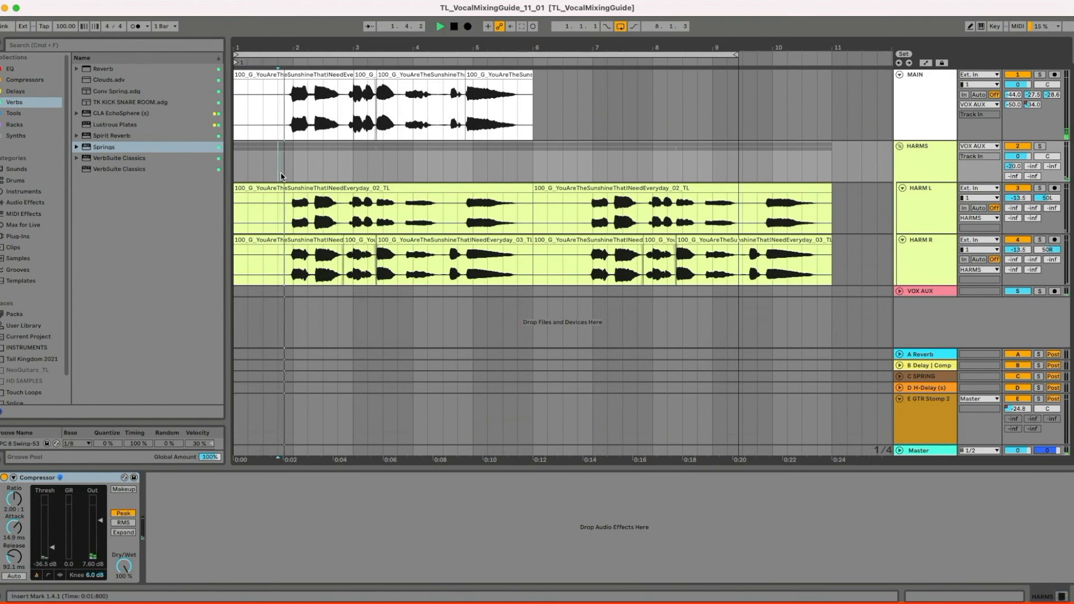
Step: Delete the repeated harmony clips between bars 6 and 11 on the HARM L and HARM R tracks
left_click(629, 187)
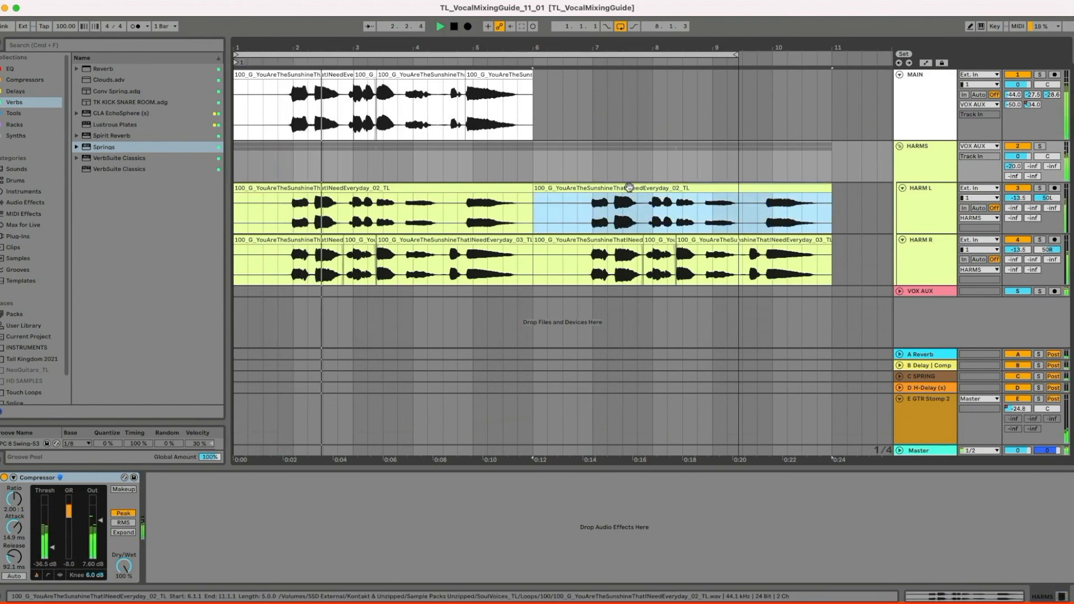
left_click(695, 239, "shift")
key("Delete")
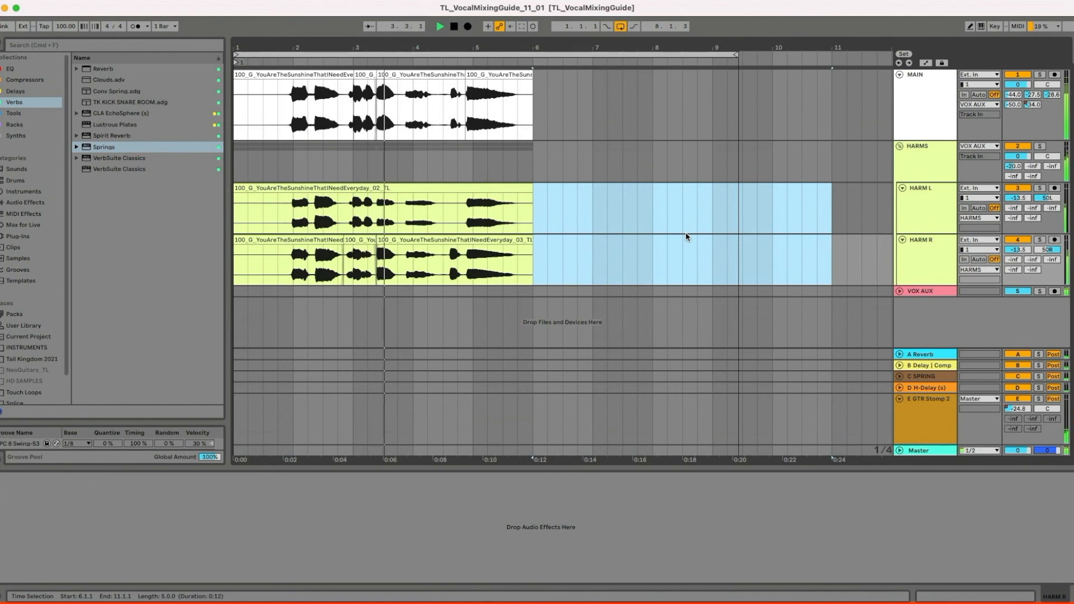